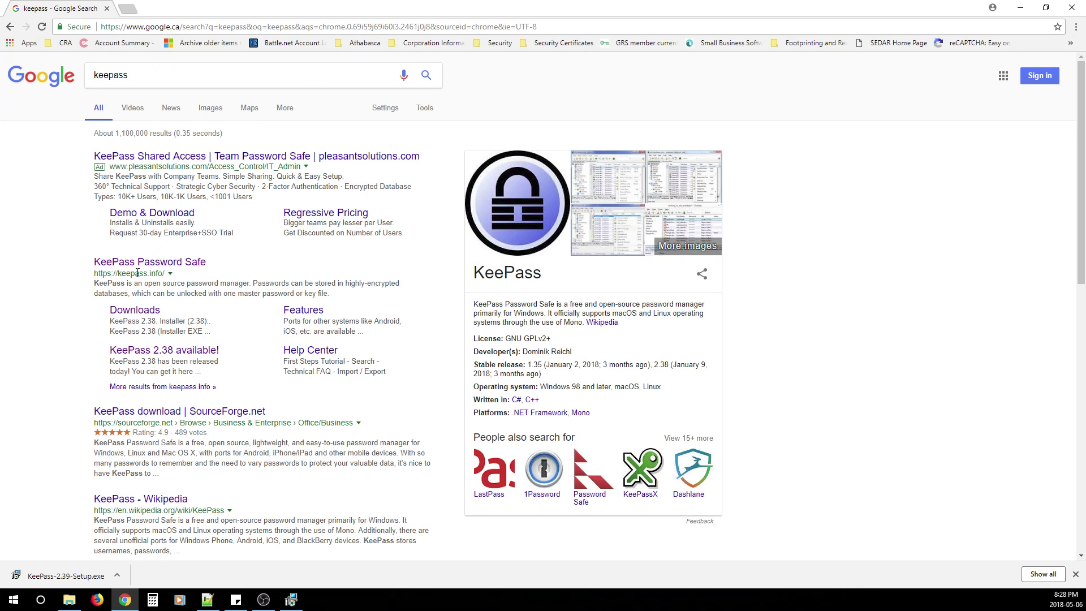
# Open the official KeePass Password Safe site (keepass.info) from the Google results.
pyautogui.click(140, 263)
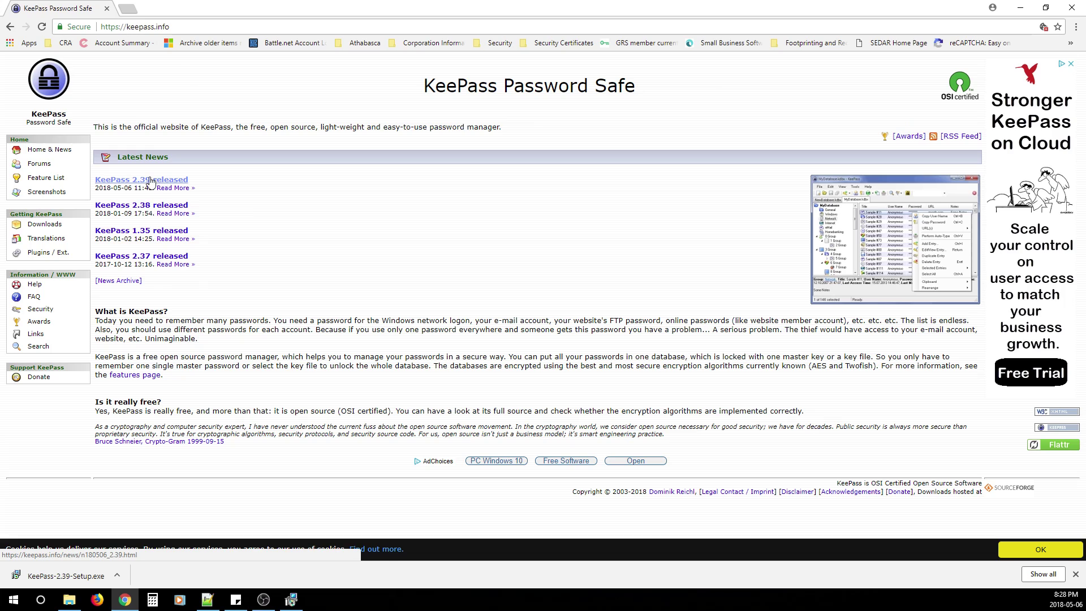
# Reach the downloads page through the KeePass 2.39 release news, highlighting the 2.39 and 1.35 versions.
pyautogui.click(136, 184)
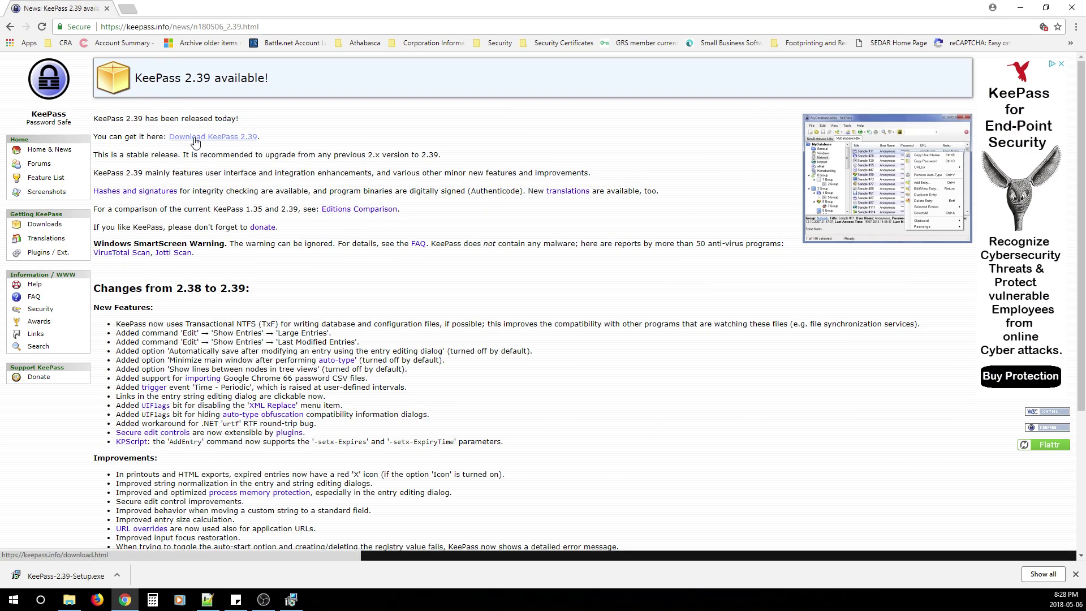
pyautogui.click(198, 138)
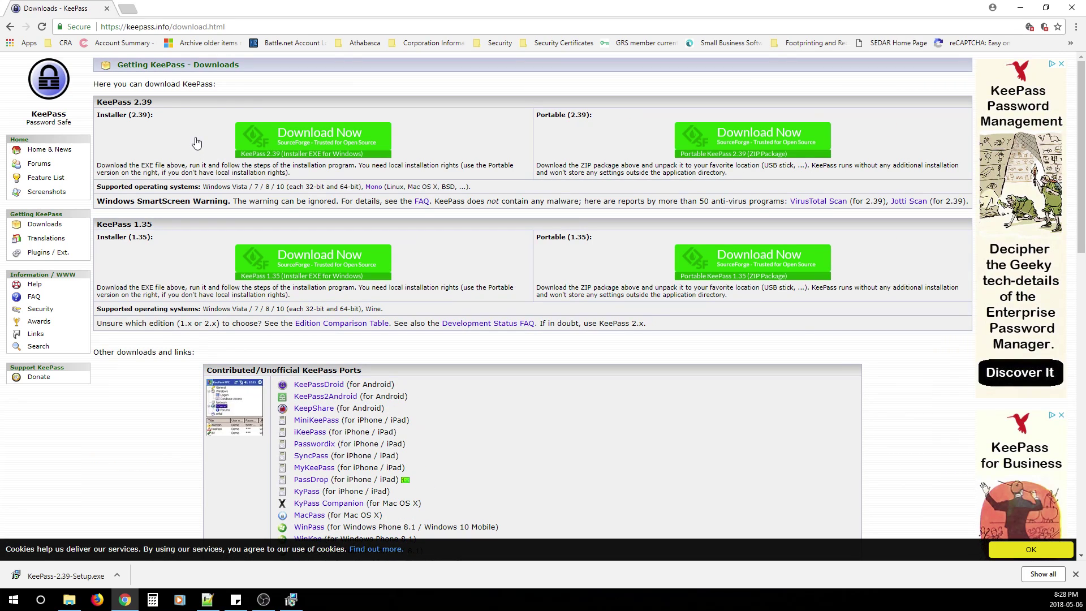
pyautogui.doubleClick(137, 224)
pyautogui.moveTo(155, 124); pyautogui.dragTo(133, 118)
pyautogui.click(159, 132)
# Review the Edition Comparison Table, then return to downloads and highlight Windows 10 support.
pyautogui.click(333, 323)
pyautogui.scroll(-2, 594, 306)
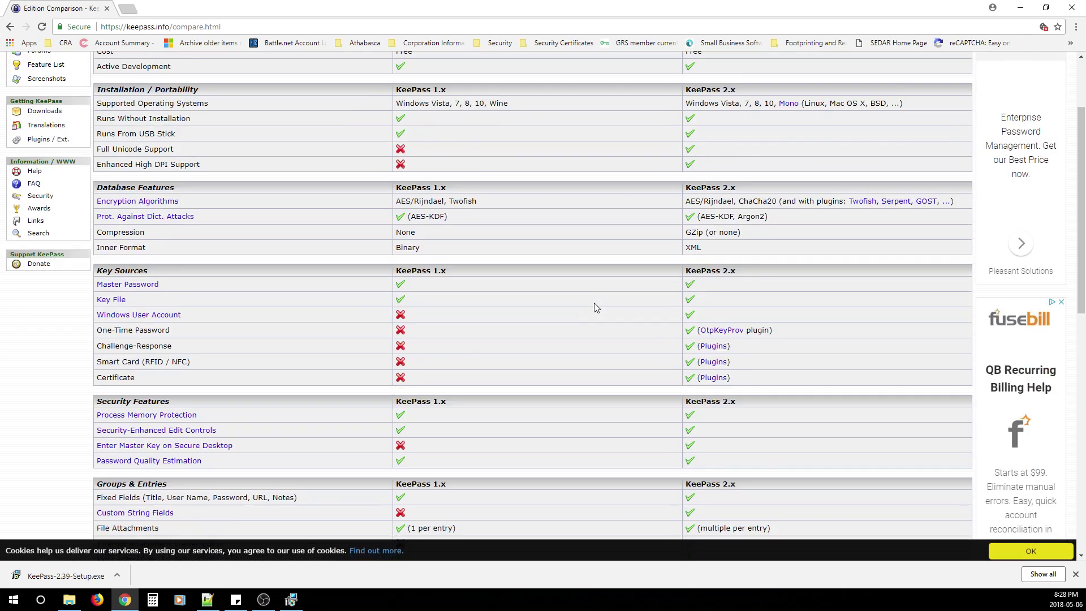
pyautogui.scroll(-3, 595, 306)
pyautogui.scroll(-3, 594, 305)
pyautogui.scroll(2, 595, 306)
pyautogui.scroll(5, 611, 379)
pyautogui.scroll(-4, 688, 382)
pyautogui.scroll(-3, 688, 387)
pyautogui.scroll(6, 705, 339)
pyautogui.scroll(2, 727, 192)
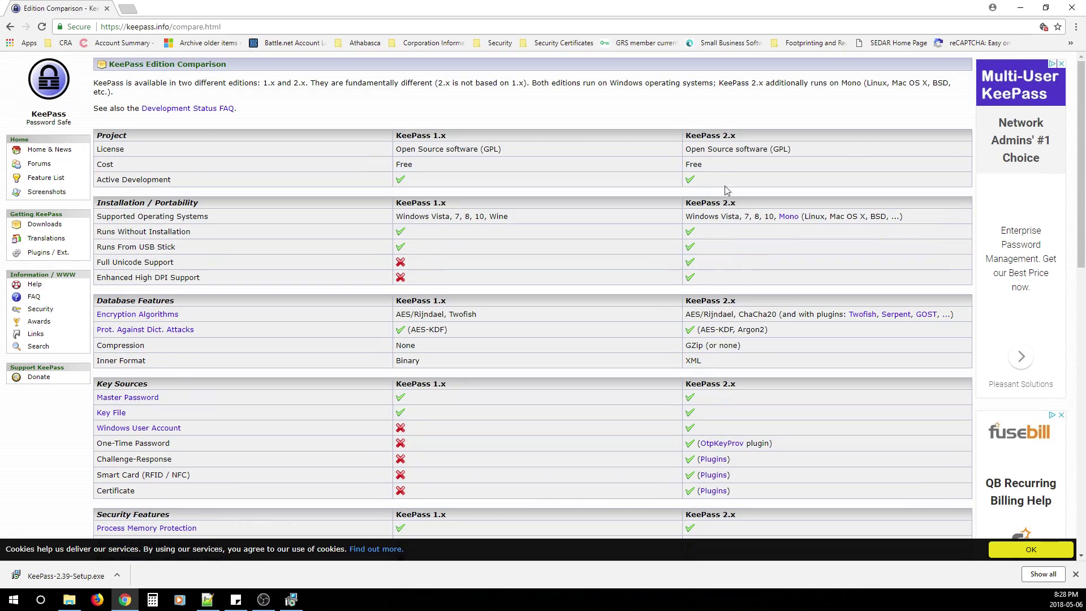
pyautogui.click(12, 28)
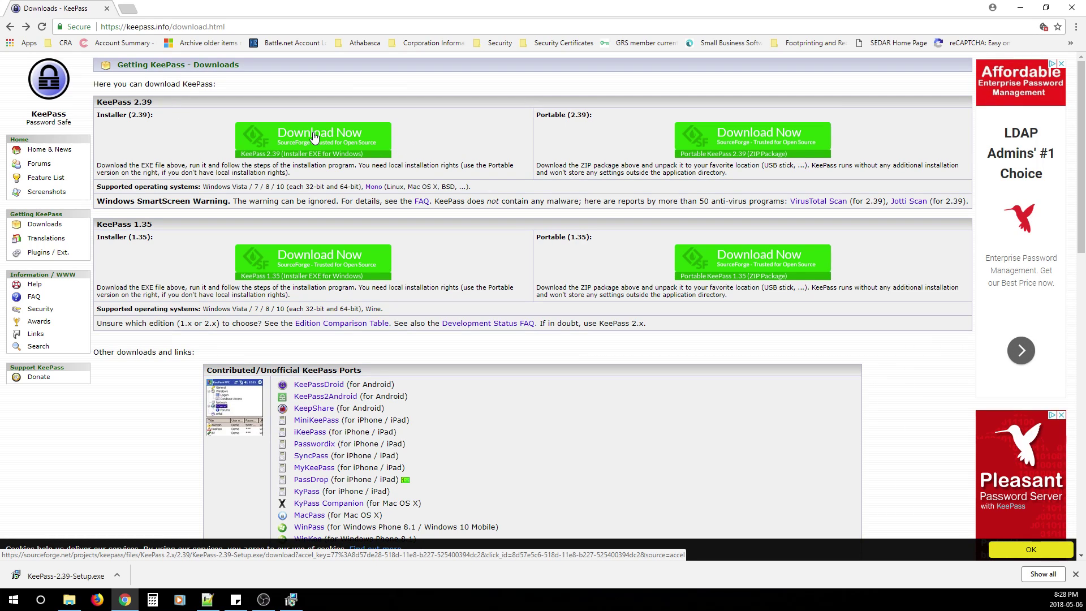
pyautogui.moveTo(204, 186); pyautogui.dragTo(475, 189)
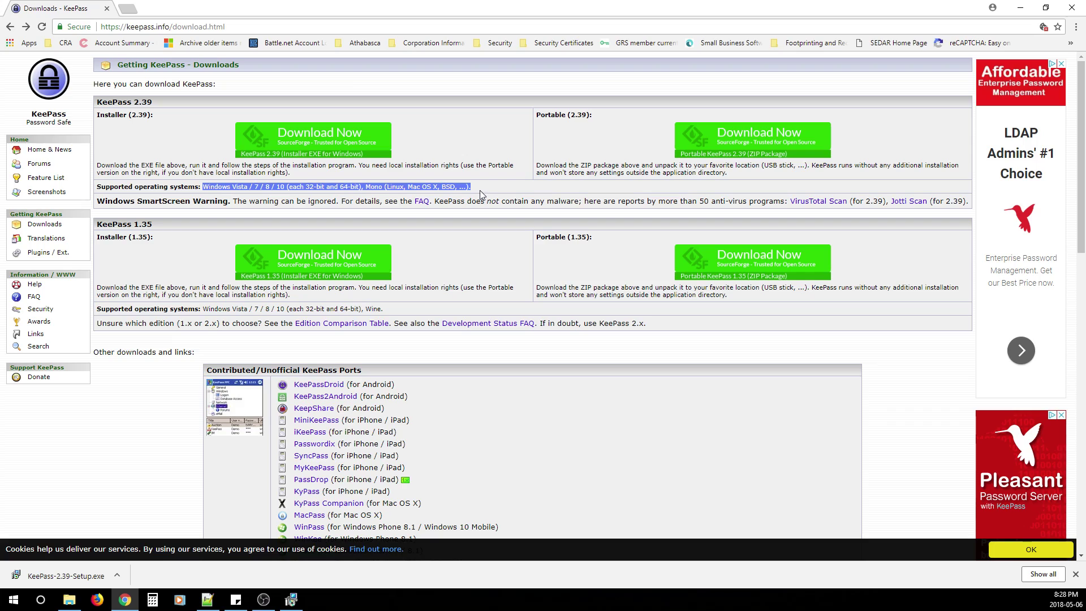
pyautogui.click(278, 188)
pyautogui.moveTo(278, 186); pyautogui.dragTo(284, 182)
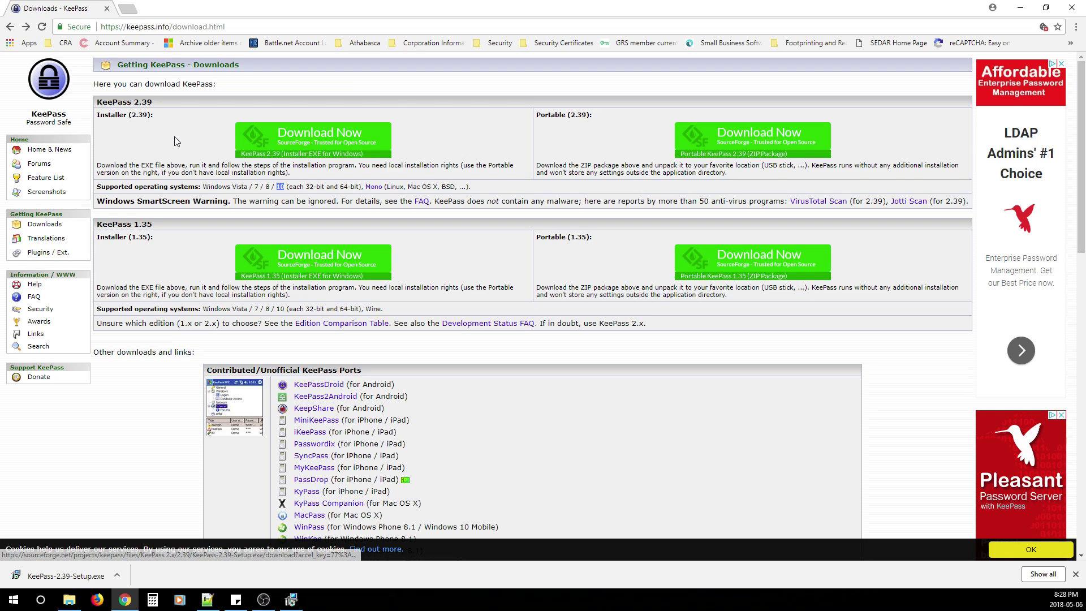
# Save the KeePass 2.39 installer to Downloads and launch KeePass-2.39-Setup.exe from its folder.
pyautogui.click(313, 133)
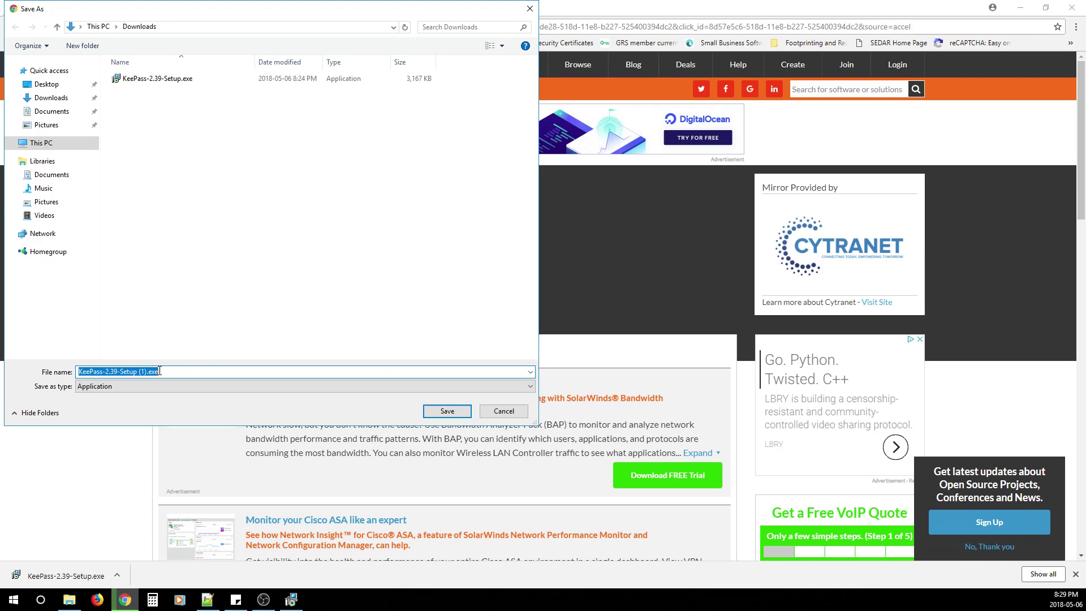
pyautogui.click(446, 411)
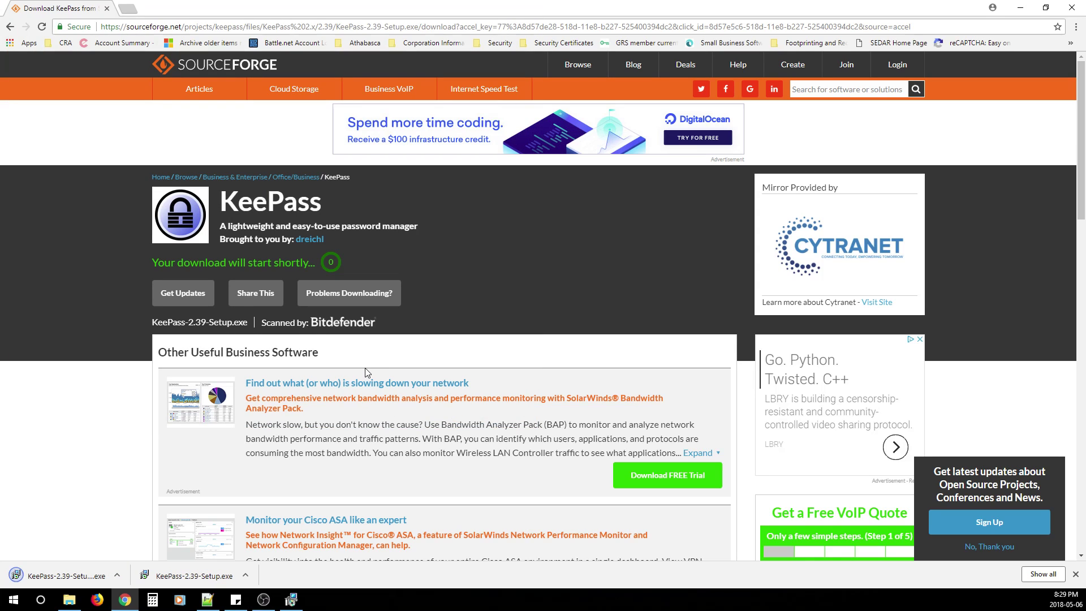
pyautogui.click(69, 599)
pyautogui.click(306, 291)
pyautogui.doubleClick(305, 292)
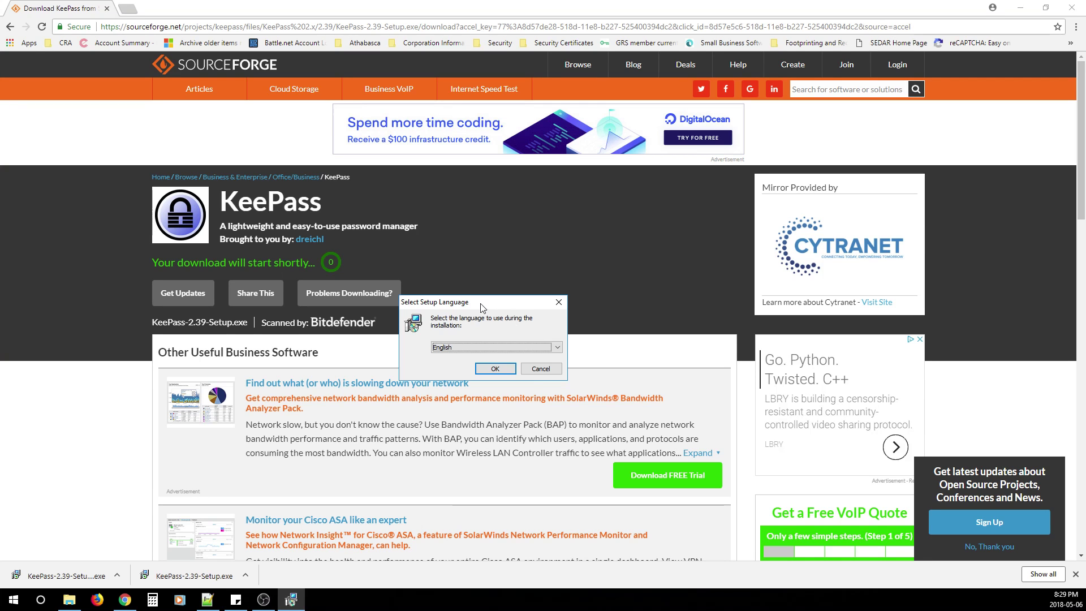
# Close Chrome, choose English as the setup language, and accept the license agreement.
pyautogui.click(107, 9)
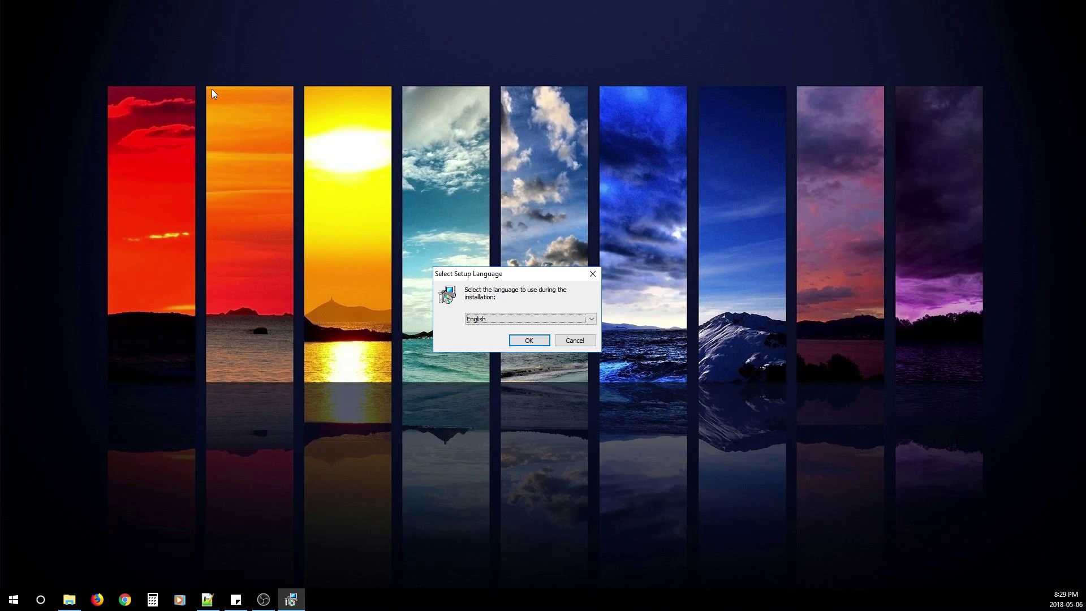
pyautogui.moveTo(531, 276); pyautogui.dragTo(507, 244)
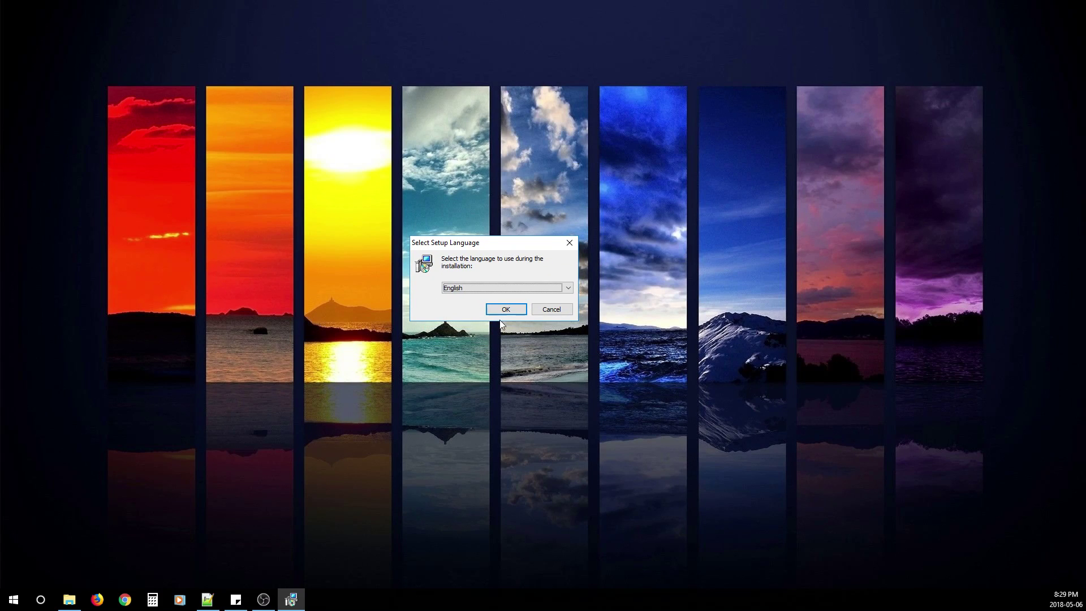
pyautogui.click(505, 310)
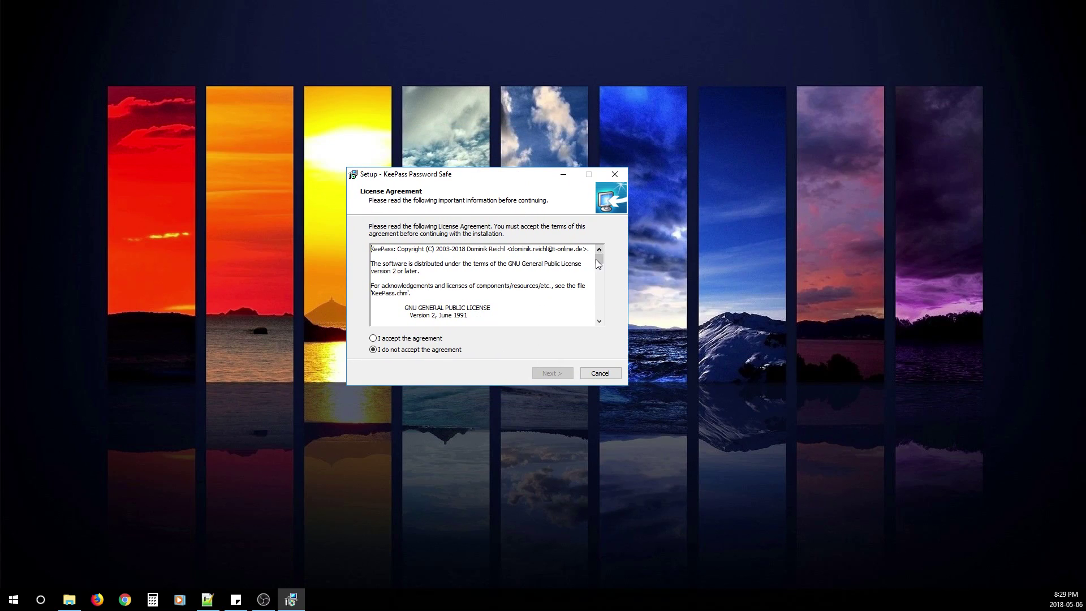
pyautogui.moveTo(596, 263); pyautogui.dragTo(598, 313)
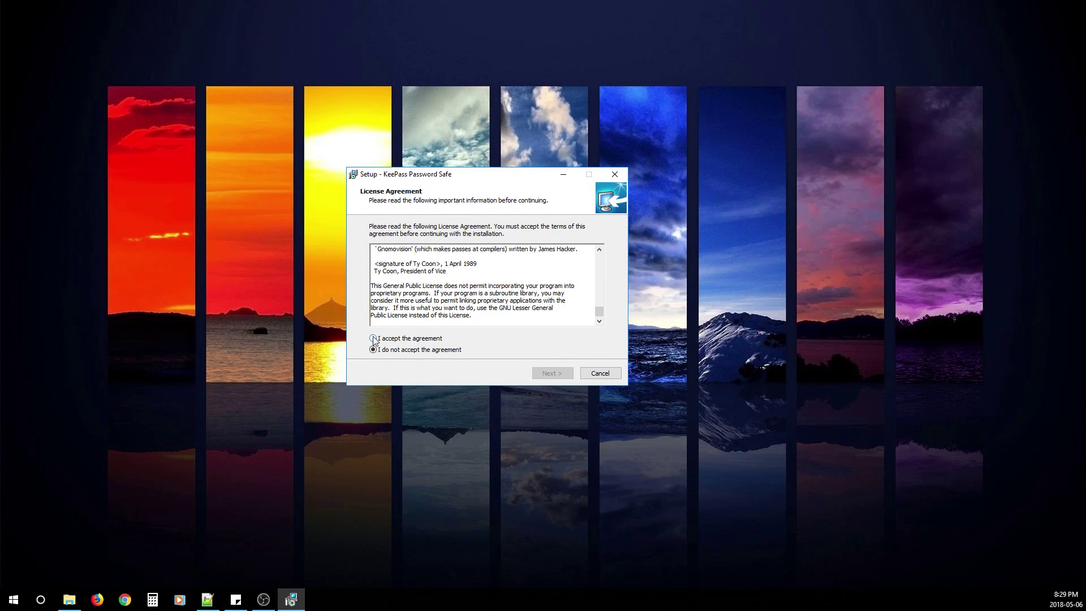
pyautogui.click(374, 339)
pyautogui.click(552, 374)
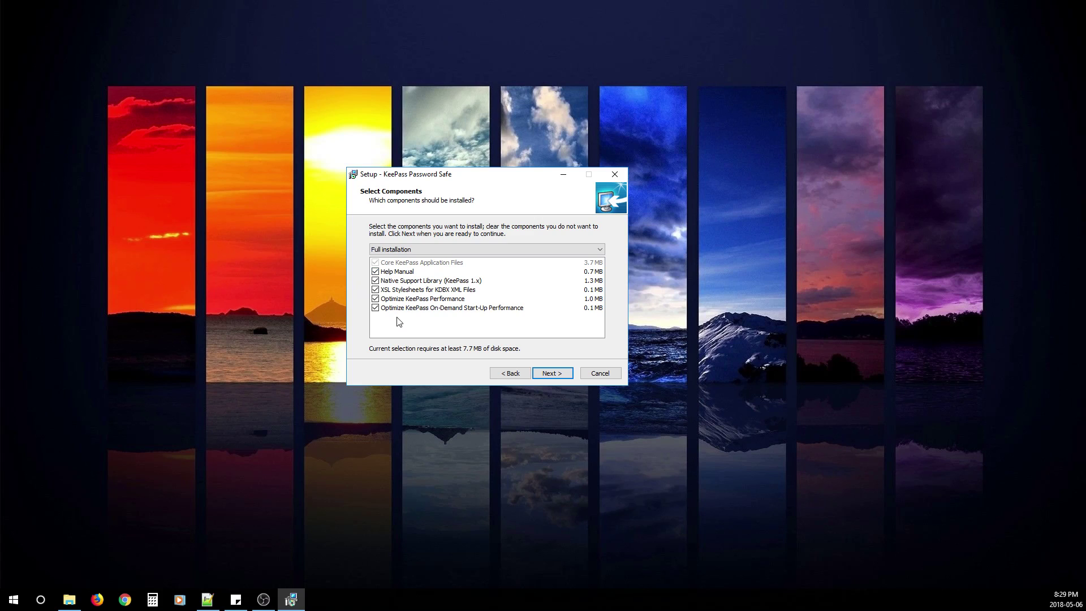
# Keep full installation and the .kdbx association, reach the summary, then cancel setup.
pyautogui.click(560, 374)
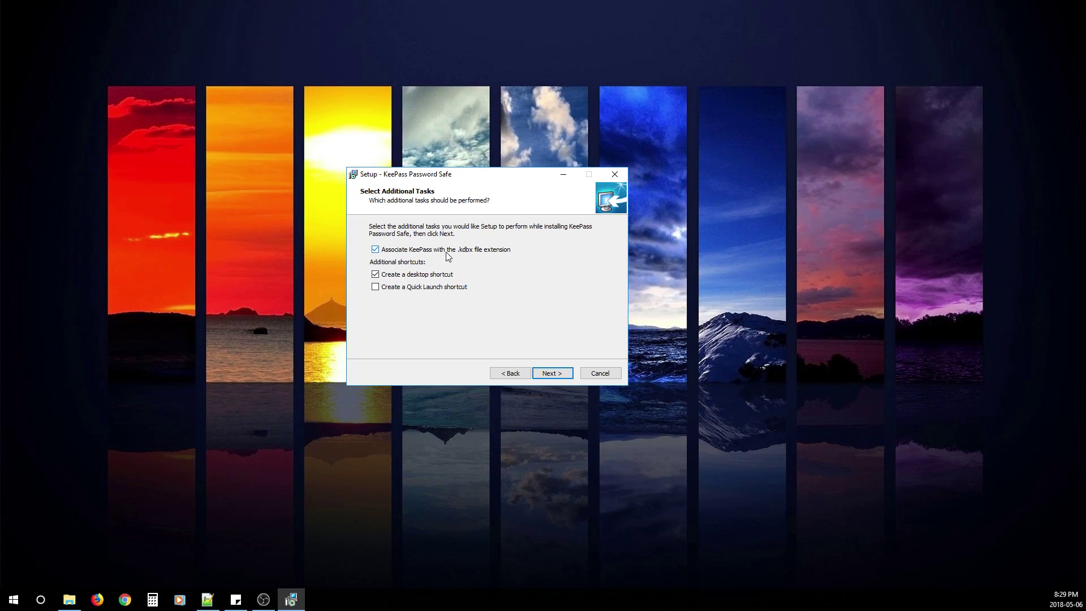
pyautogui.click(468, 253)
pyautogui.click(378, 249)
pyautogui.click(553, 374)
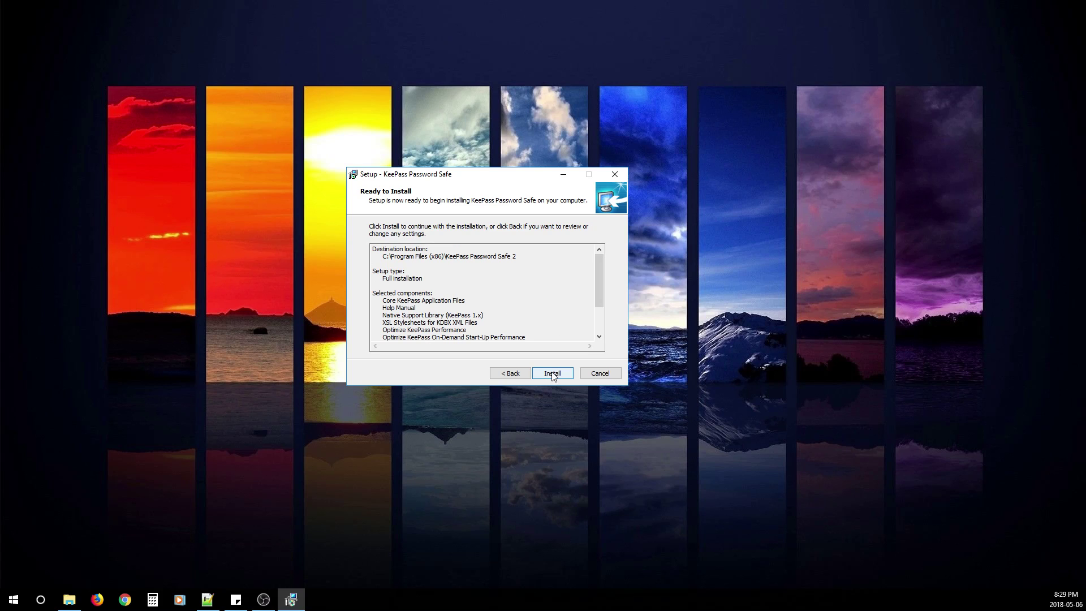
pyautogui.click(611, 378)
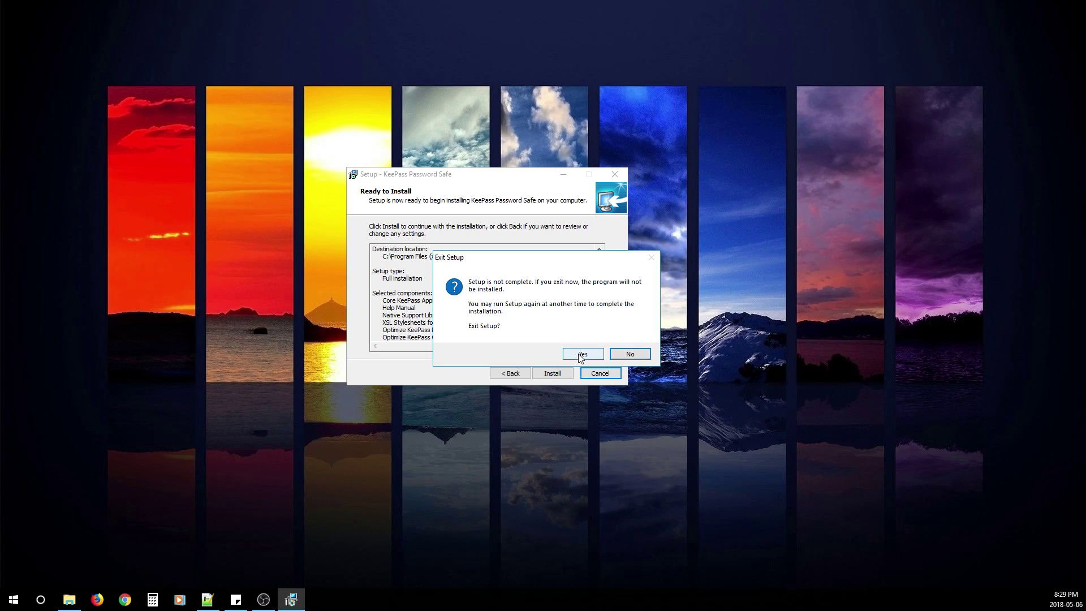
pyautogui.click(583, 354)
# Launch KeePass 2 from the Start menu and start a new database.
pyautogui.click(14, 599)
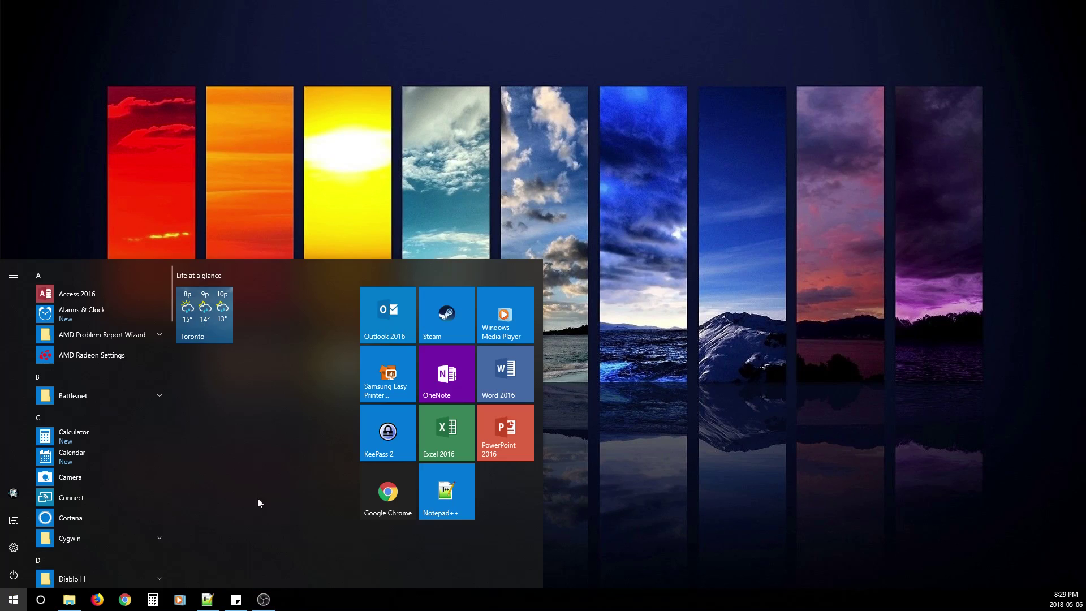
pyautogui.click(390, 436)
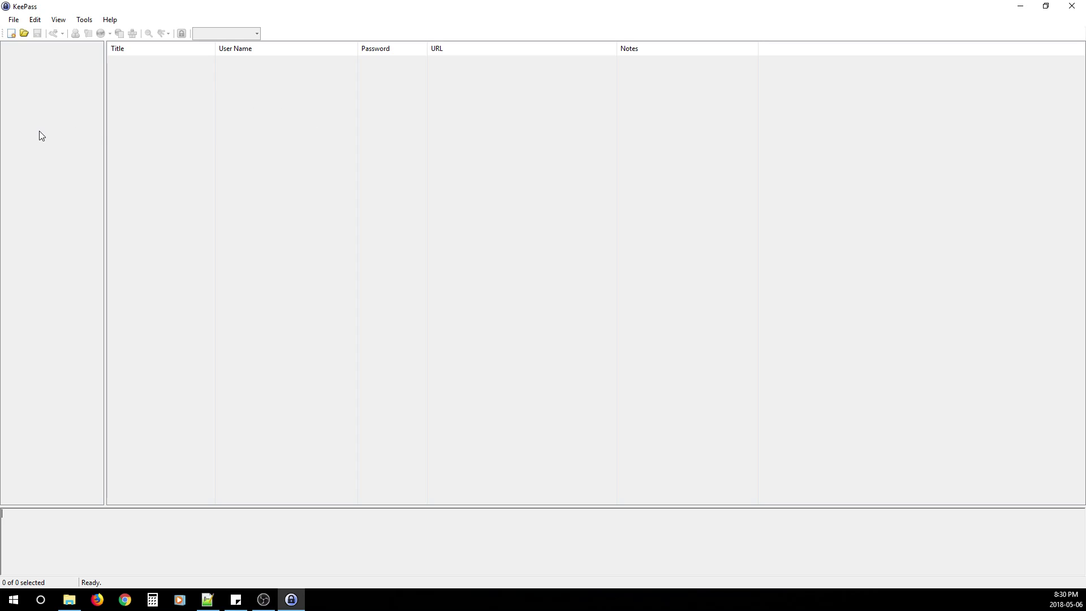
pyautogui.click(14, 19)
pyautogui.click(69, 34)
pyautogui.click(14, 19)
pyautogui.click(40, 35)
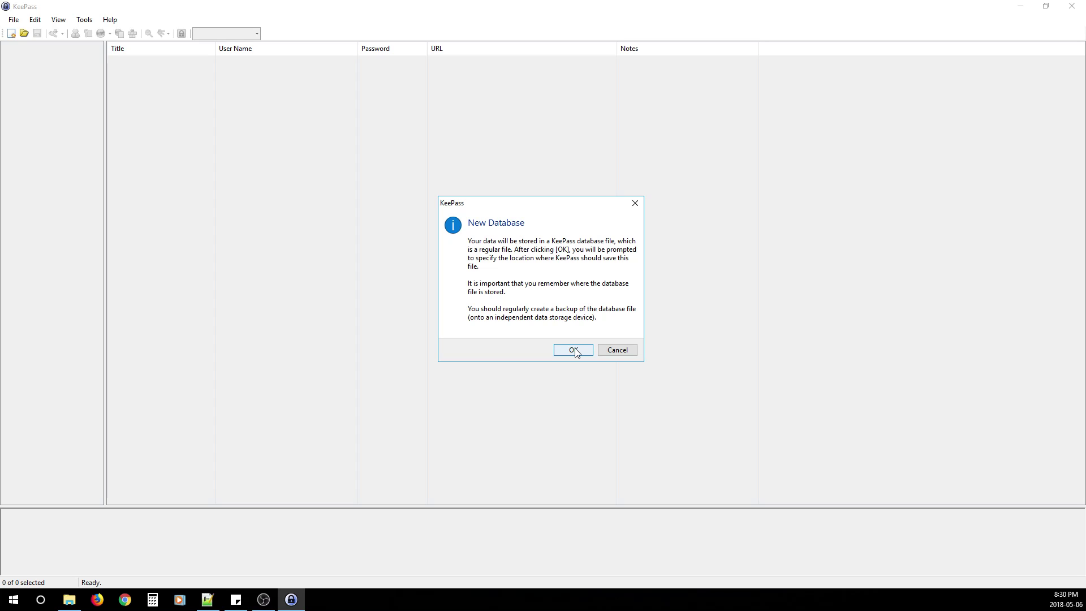
# Save the new database as NewDatabase.kdbx on the Desktop.
pyautogui.click(573, 350)
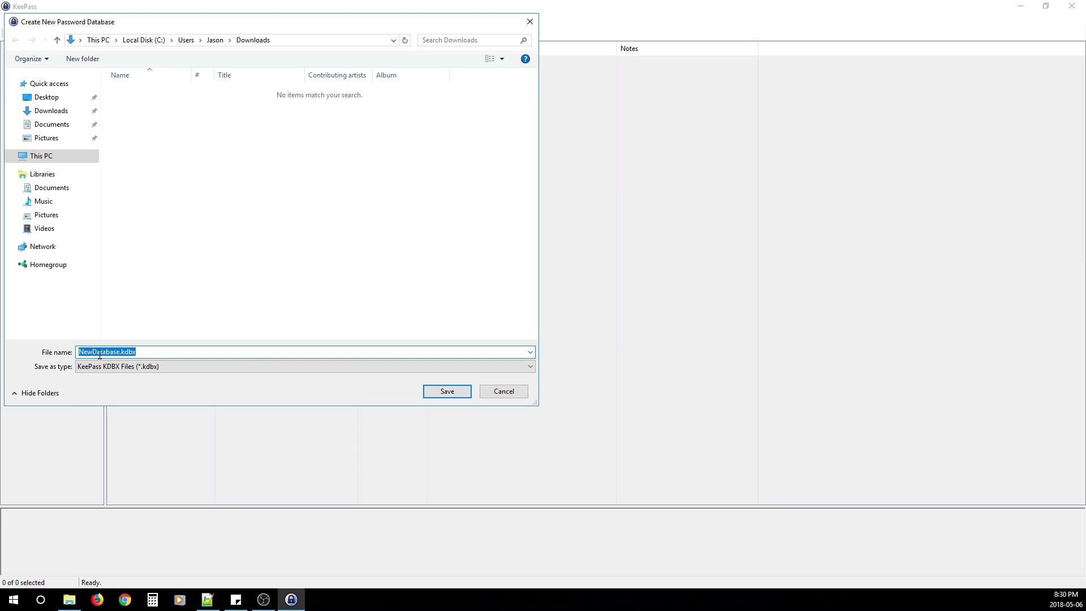
pyautogui.moveTo(120, 351); pyautogui.dragTo(77, 353)
pyautogui.moveTo(51, 229)
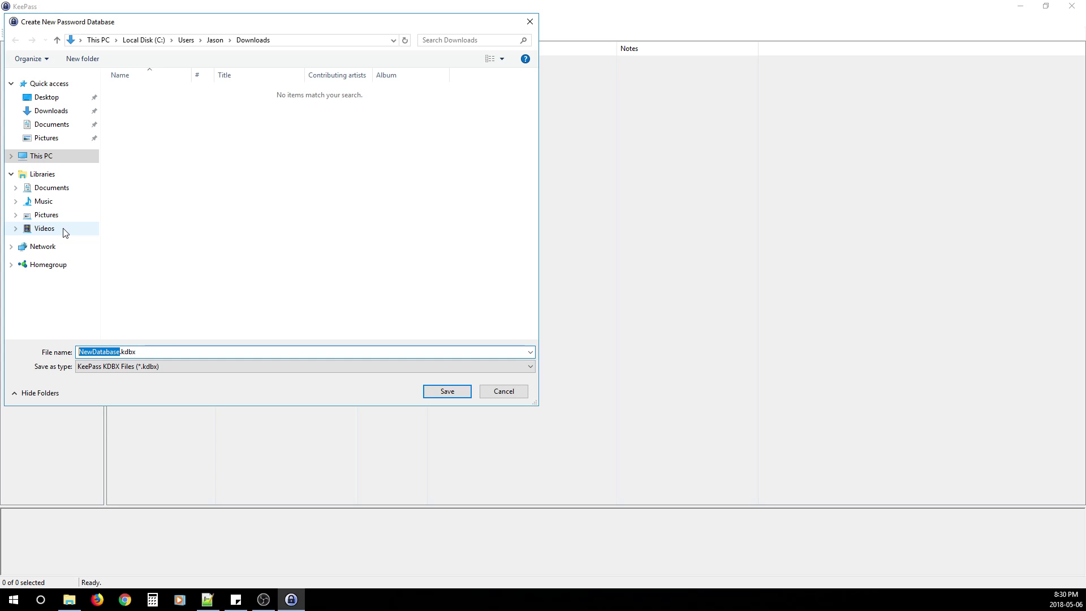
pyautogui.click(46, 97)
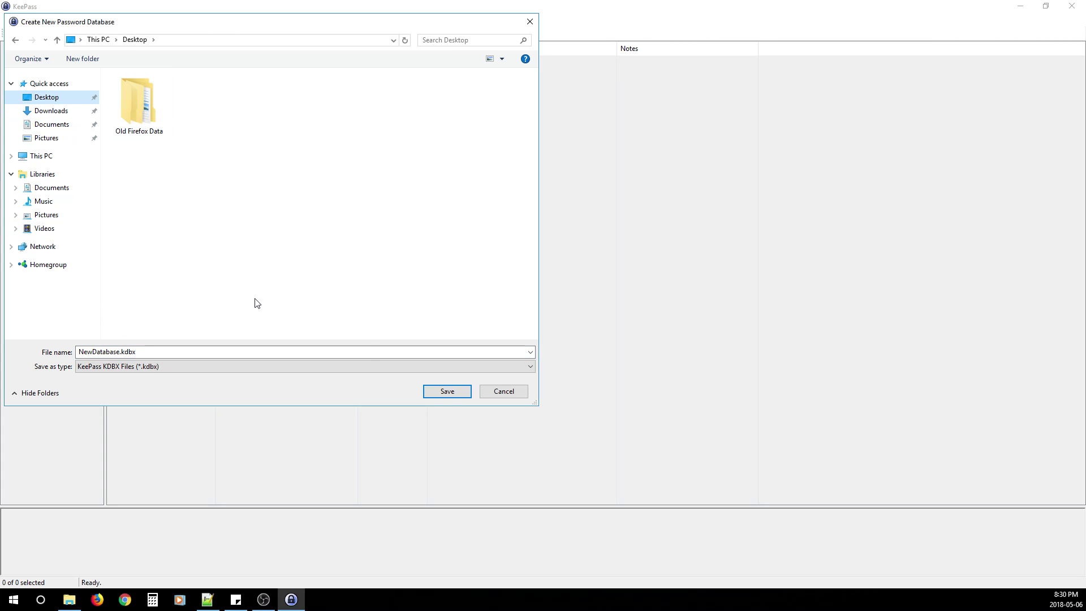
pyautogui.click(445, 395)
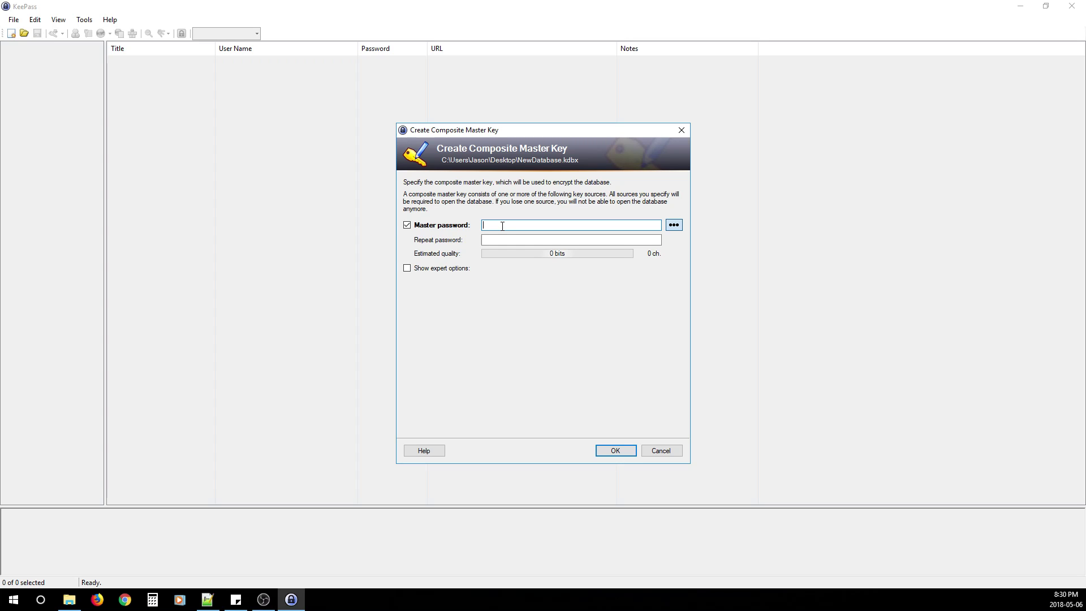
# Set a repeated 17-character master password, trying a key file but leaving it unused.
pyautogui.press('Tab')
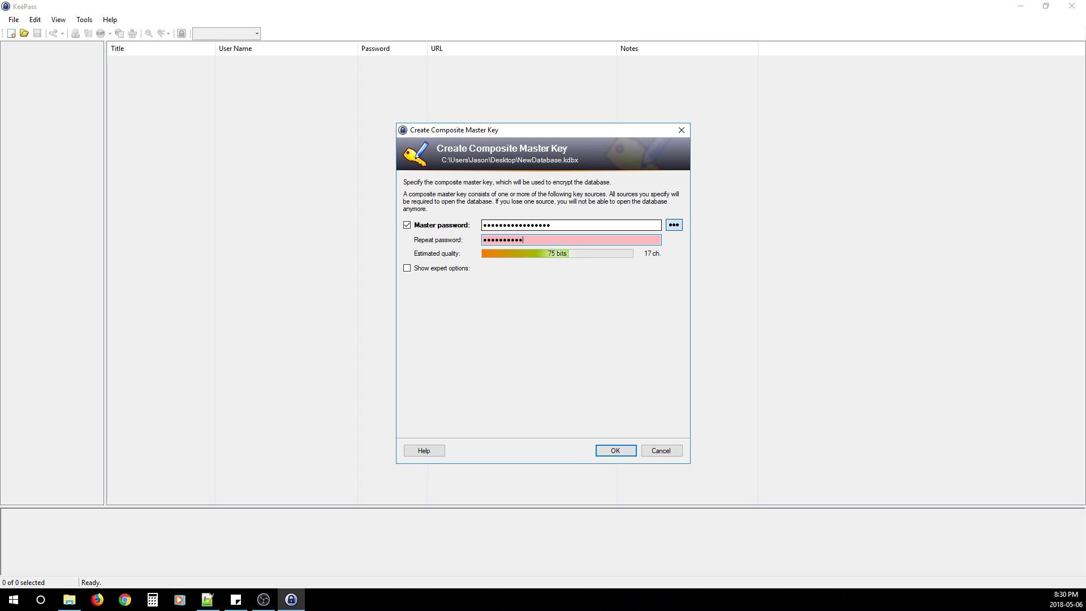
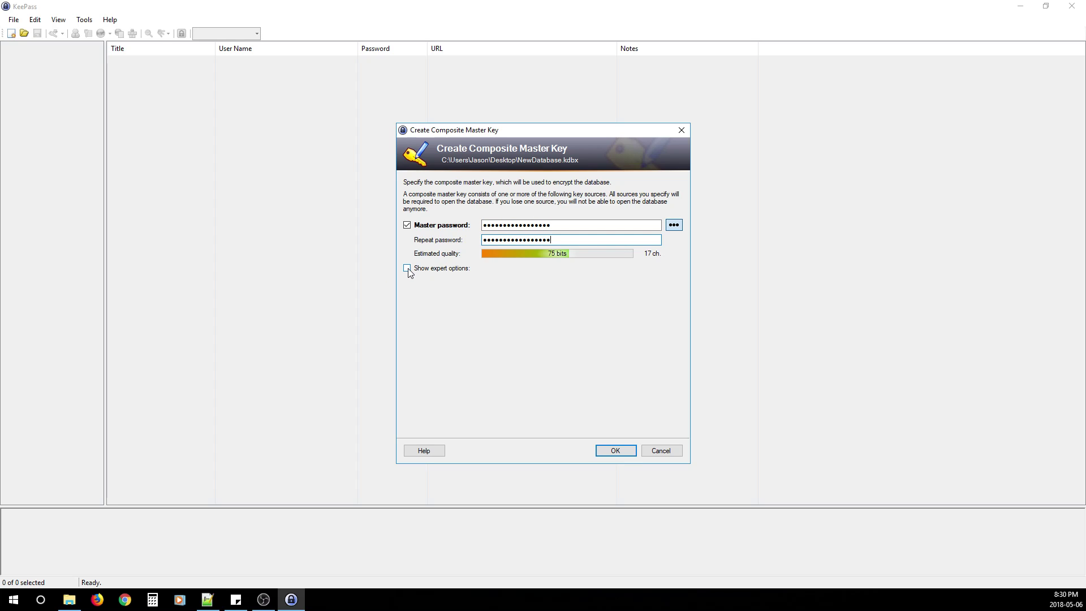
pyautogui.click(407, 268)
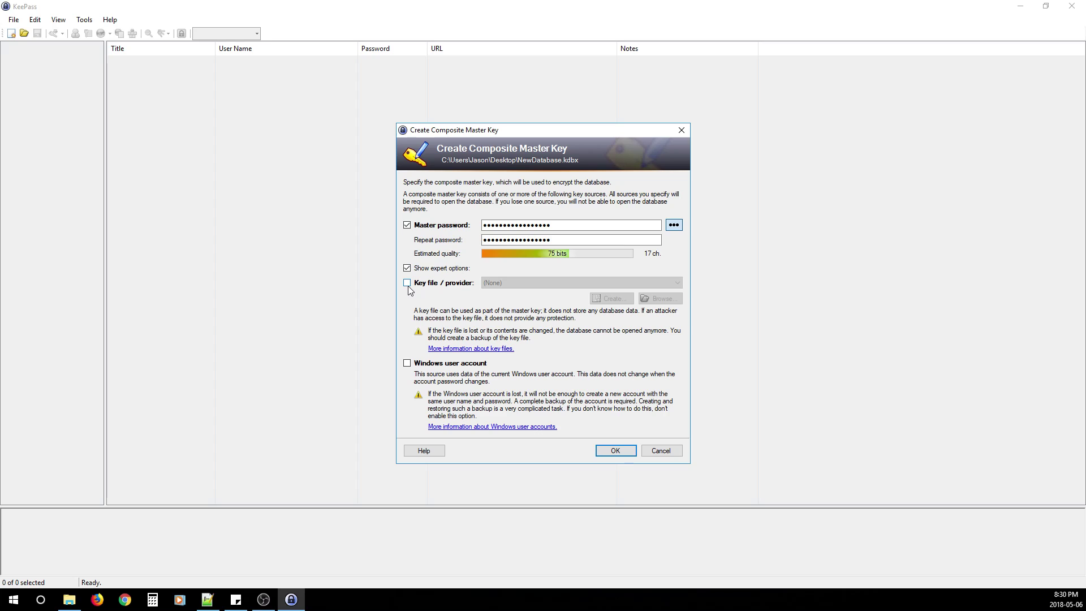
pyautogui.click(407, 283)
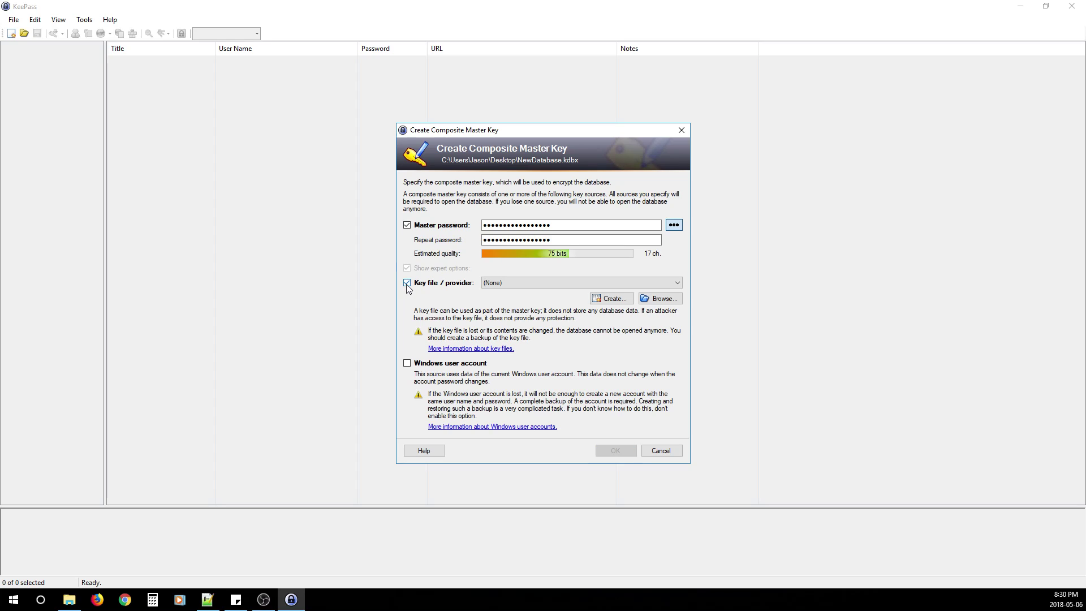
pyautogui.click(610, 301)
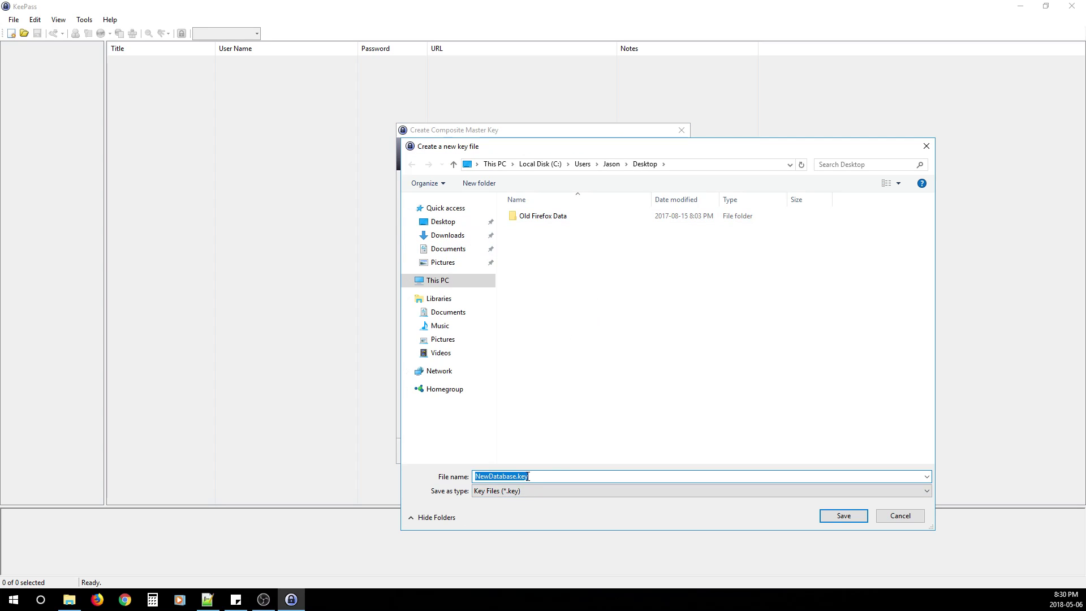
pyautogui.click(920, 514)
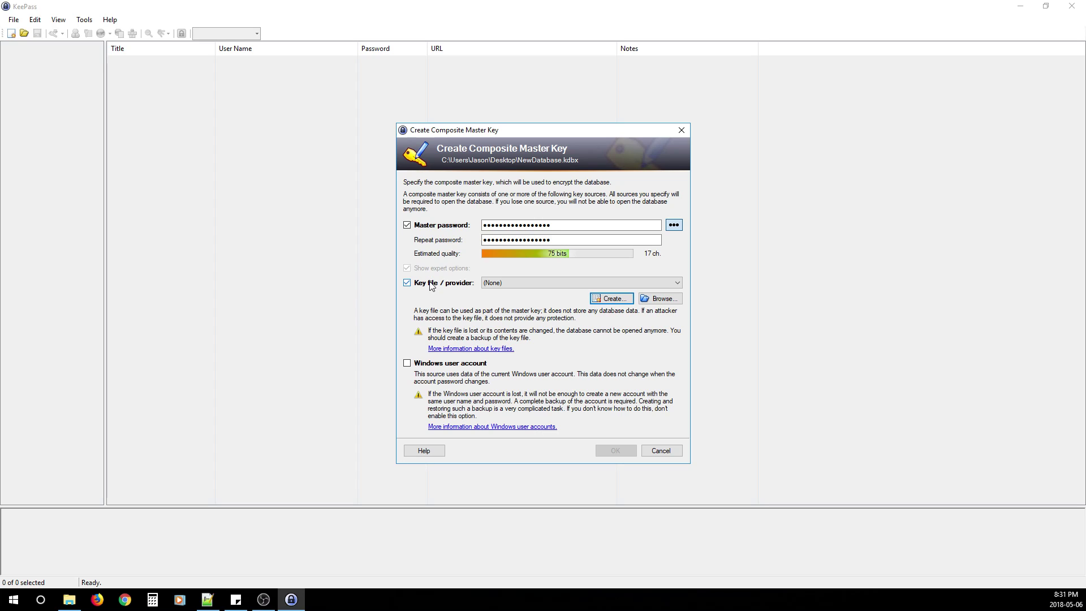
pyautogui.moveTo(528, 130); pyautogui.dragTo(544, 129)
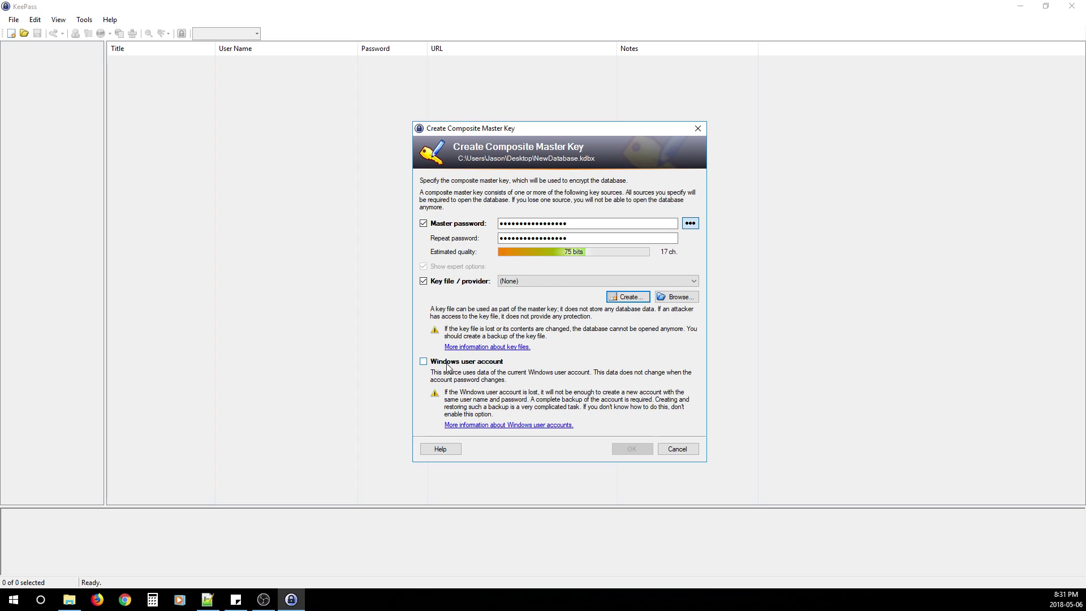
pyautogui.click(424, 281)
pyautogui.click(424, 267)
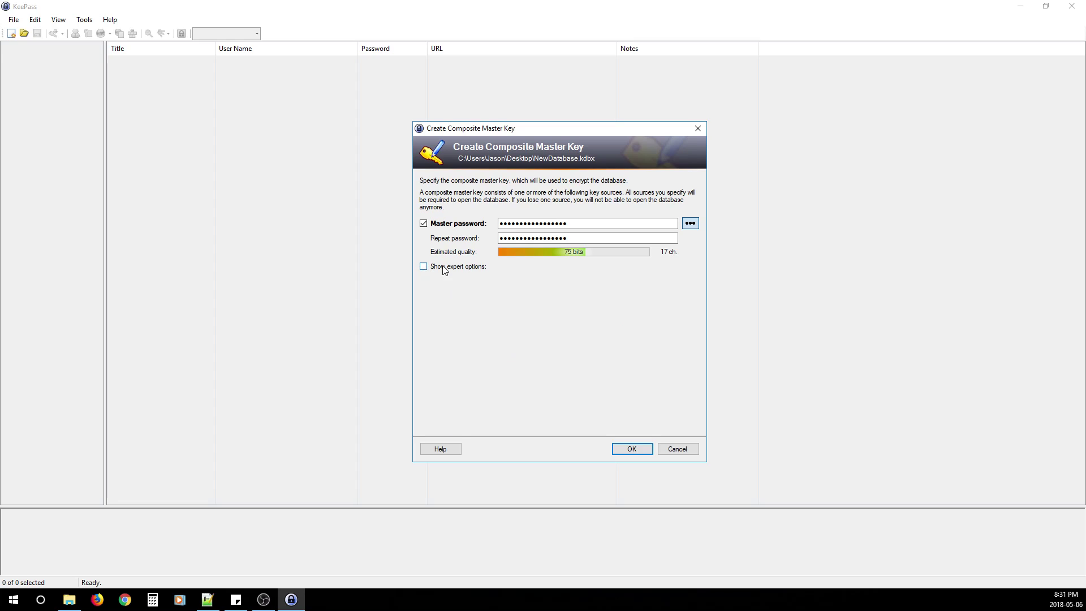
# Accept the master key and enter Master-DB as the database name.
pyautogui.click(632, 449)
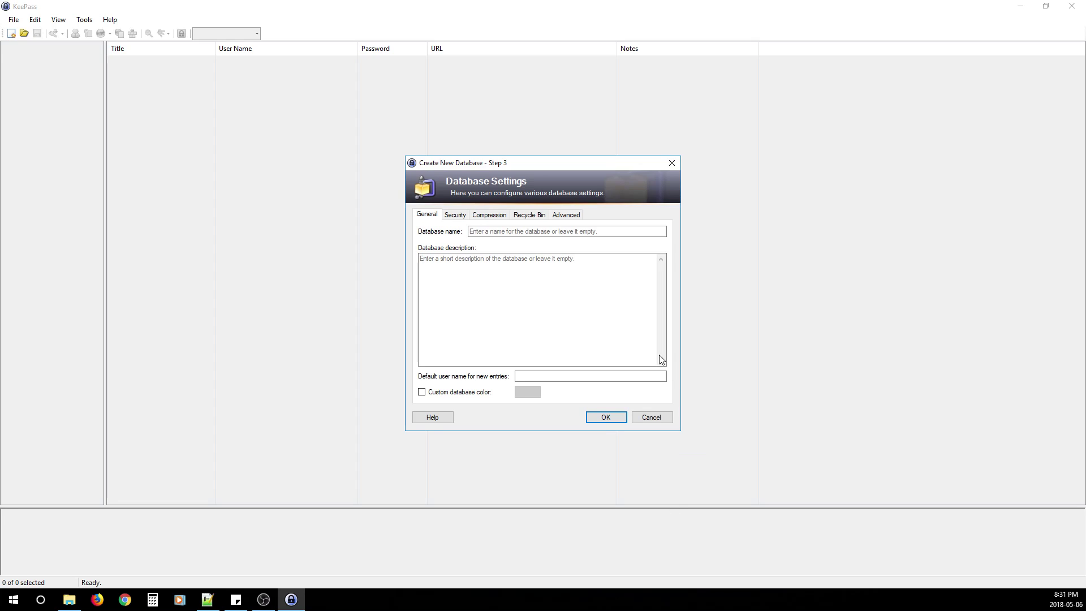
pyautogui.click(553, 289)
pyautogui.moveTo(516, 163); pyautogui.dragTo(500, 159)
pyautogui.click(445, 256)
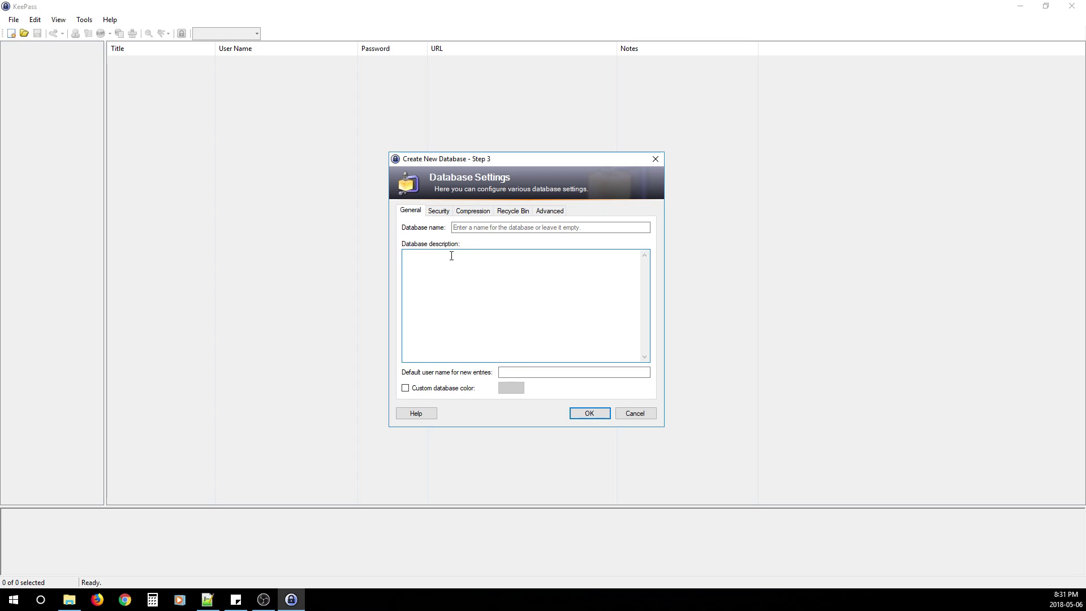
pyautogui.click(470, 229)
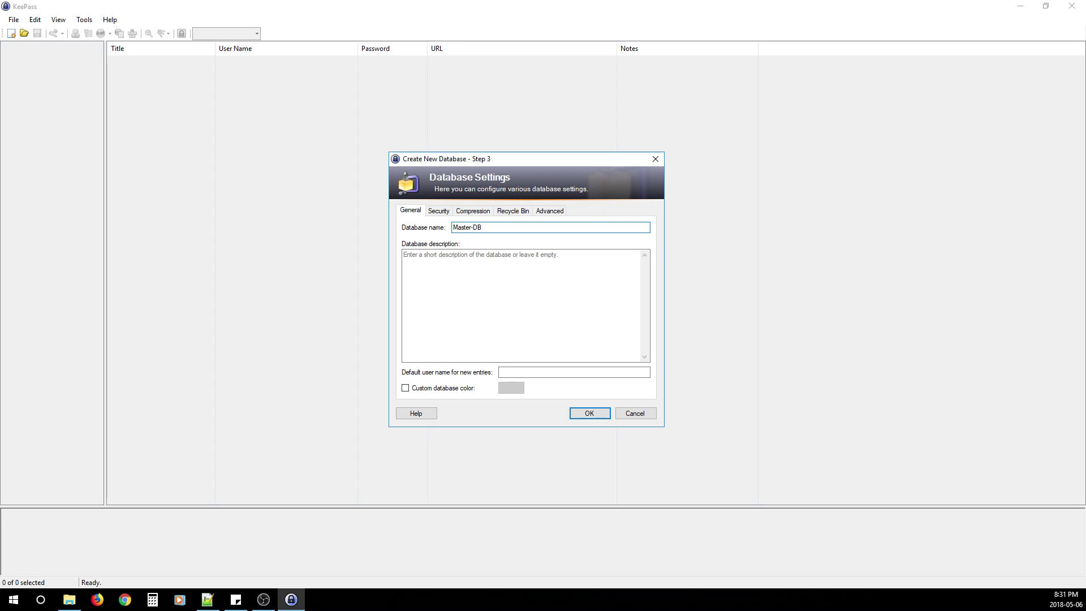
# Review the Security, Compression, Recycle Bin and Advanced settings without changing them.
pyautogui.click(439, 211)
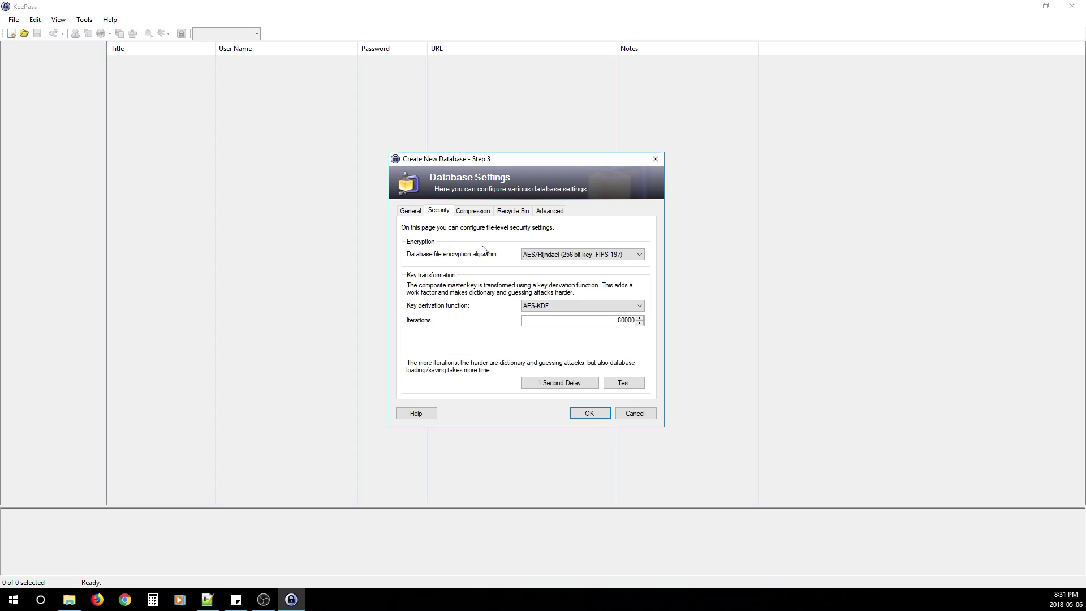
pyautogui.click(473, 212)
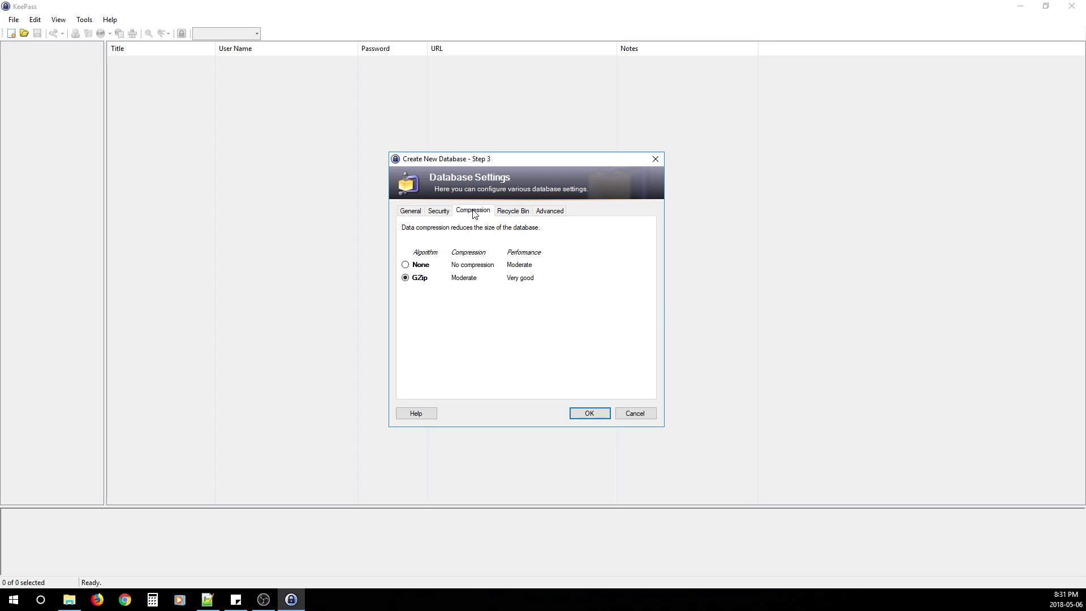
pyautogui.click(514, 211)
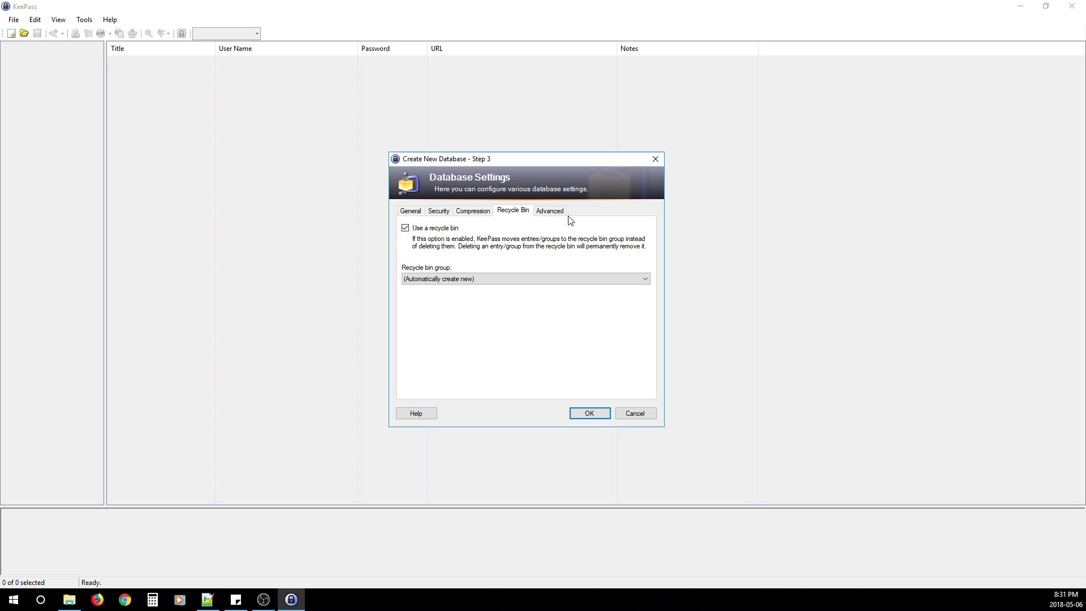
pyautogui.click(548, 212)
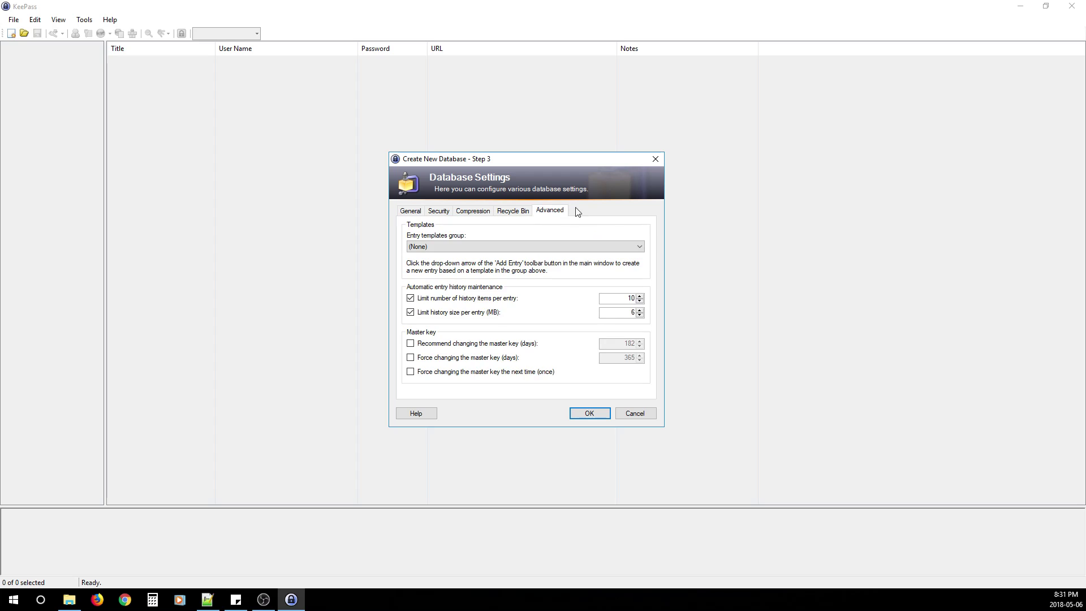
# Confirm the database settings, skip the emergency sheet, and narrow the group tree panel.
pyautogui.click(586, 413)
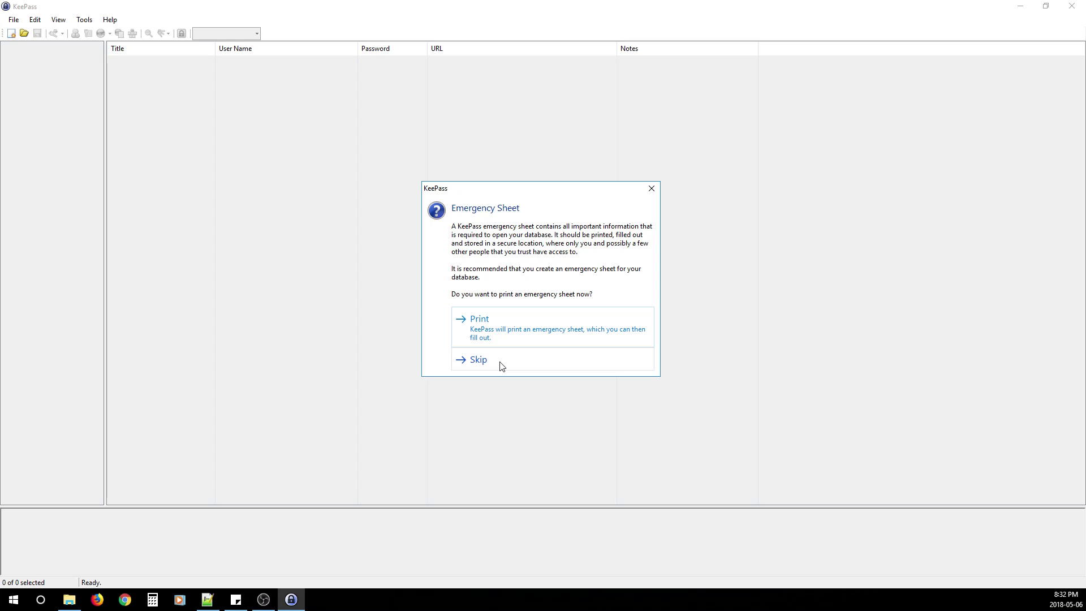
pyautogui.click(477, 363)
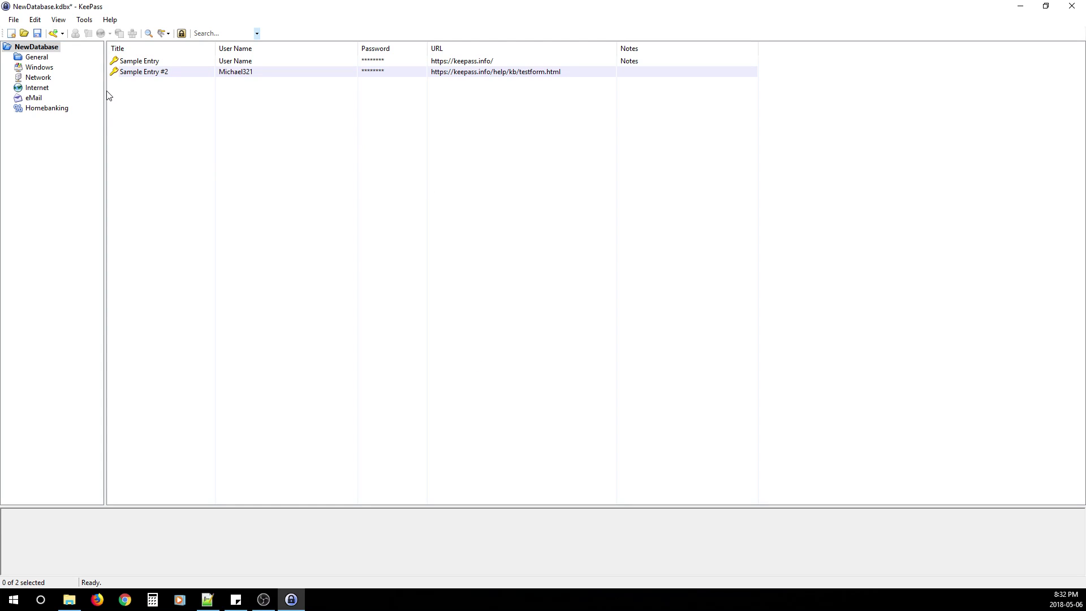
pyautogui.moveTo(105, 95); pyautogui.dragTo(95, 90)
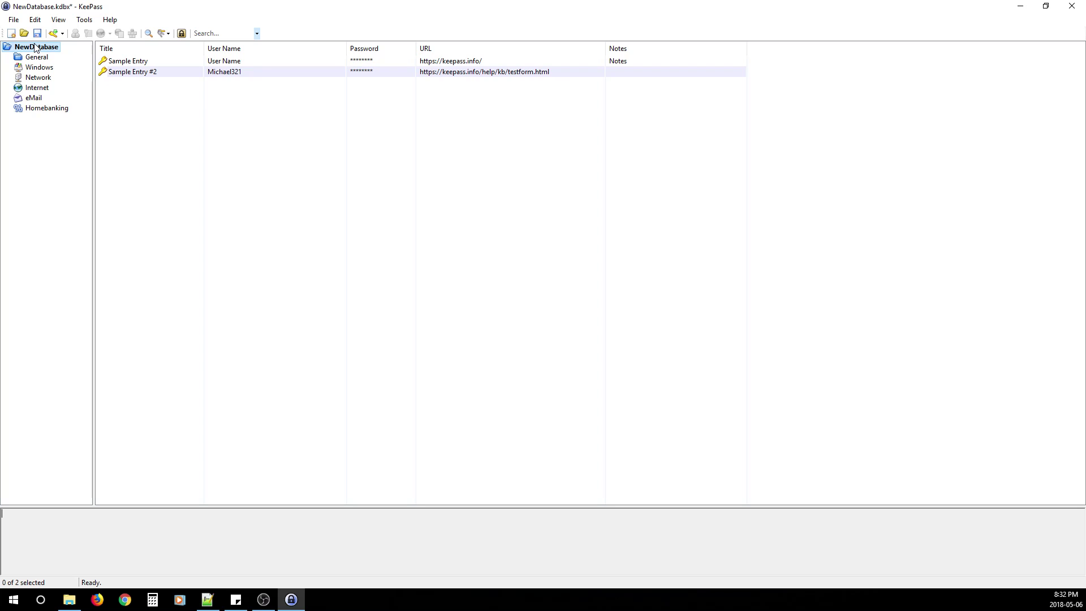
pyautogui.click(34, 59)
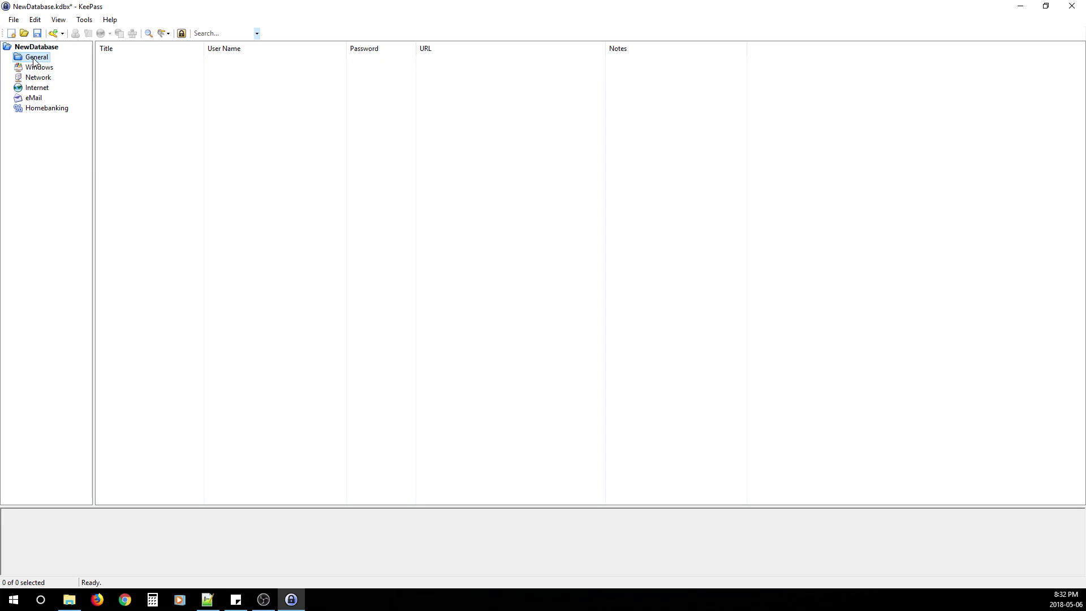
pyautogui.rightClick(34, 57)
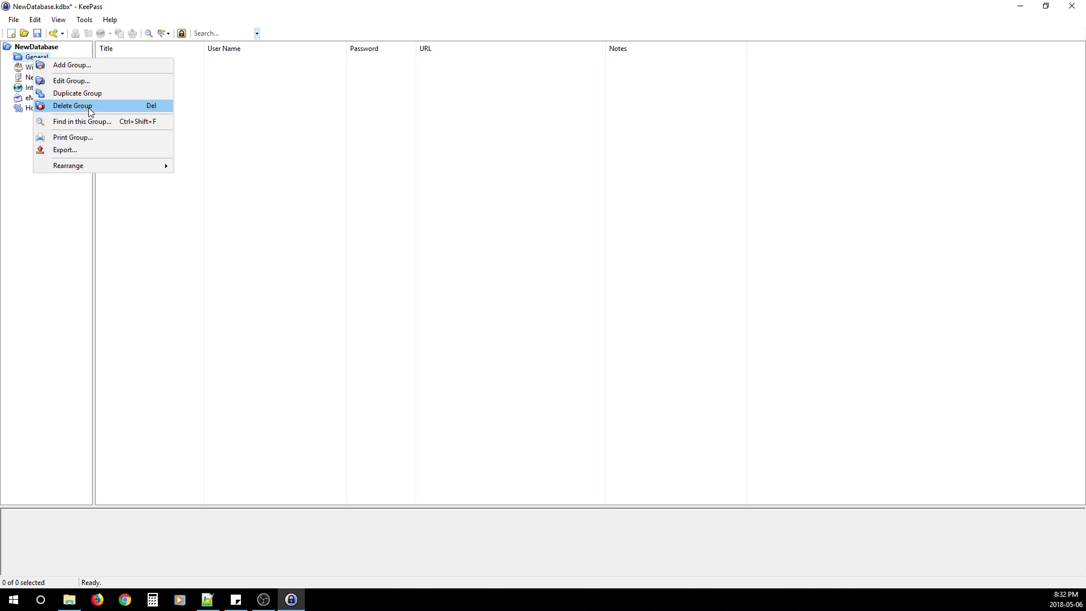
pyautogui.click(66, 184)
pyautogui.click(36, 49)
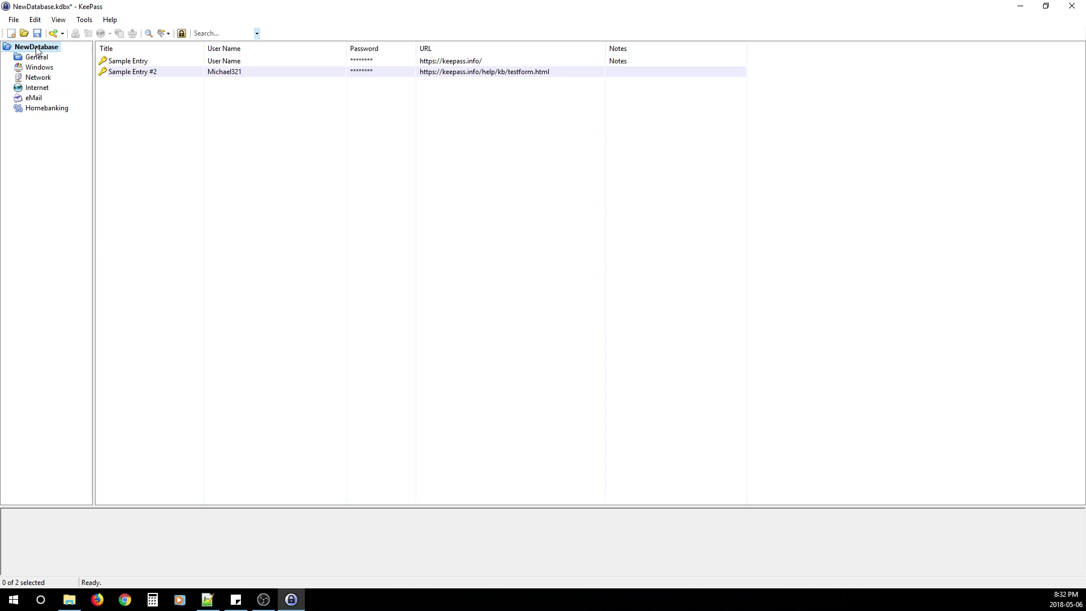
# Add a 'Social Media' group under the NewDatabase root.
pyautogui.rightClick(38, 49)
pyautogui.click(75, 55)
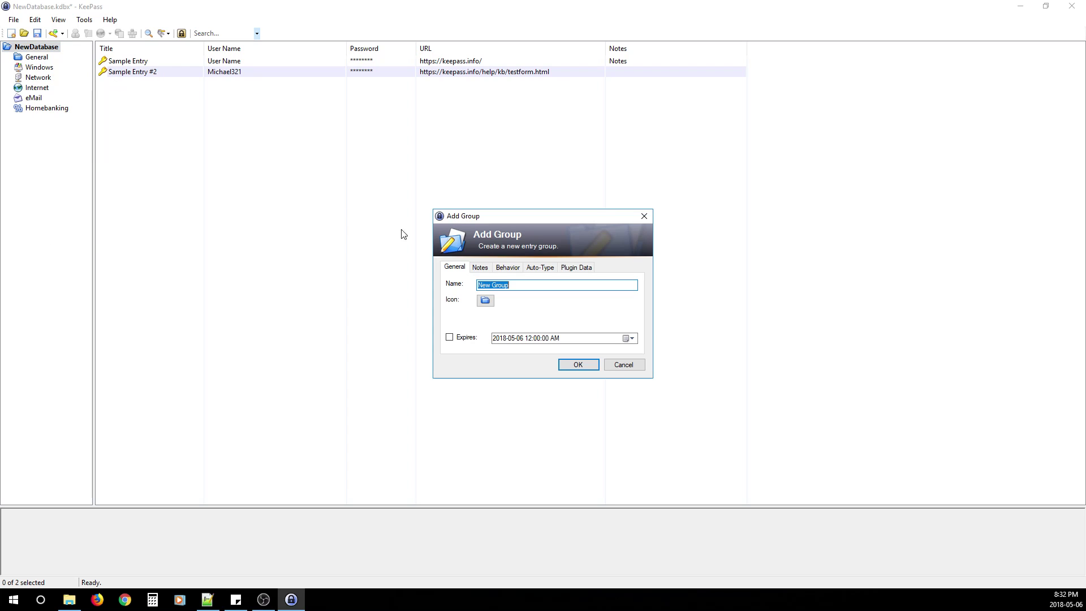
pyautogui.write('Social Media')
pyautogui.press('Return')
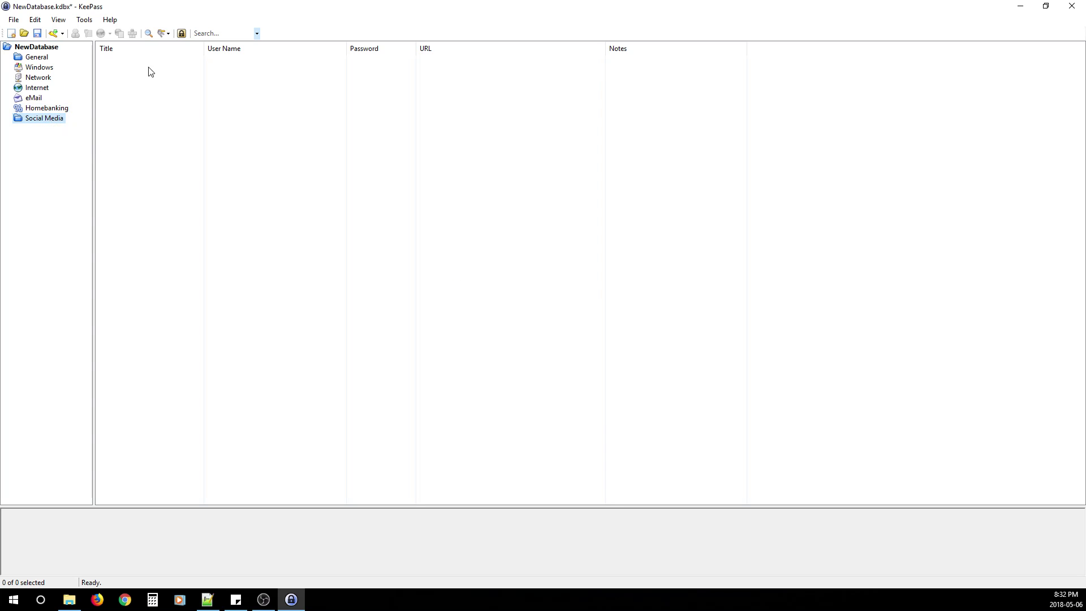
# Start a new entry in the Social Media group and move its dialog to the upper left.
pyautogui.rightClick(118, 70)
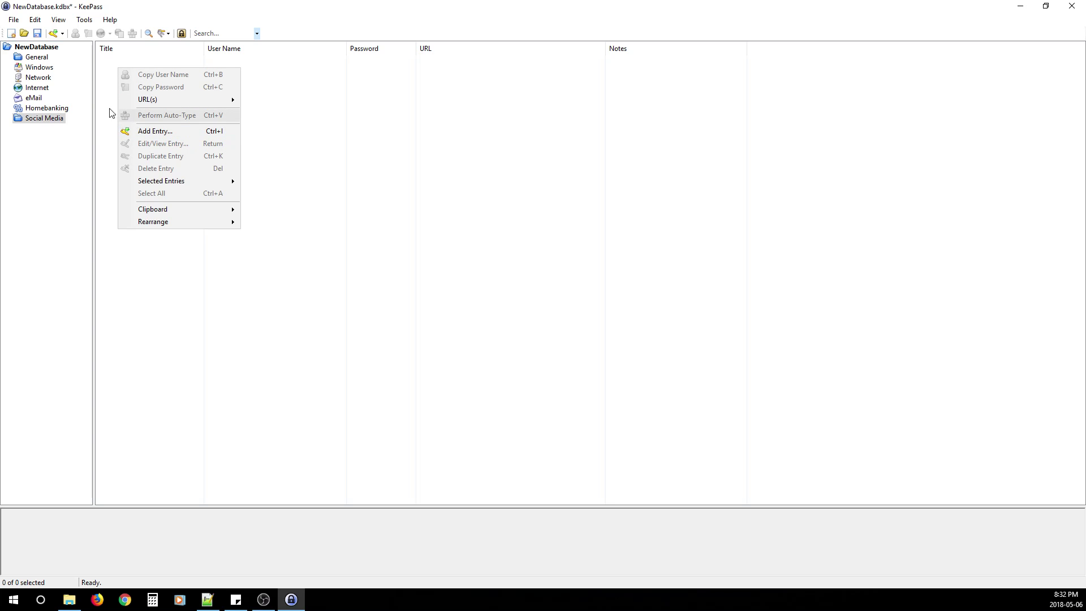
pyautogui.click(108, 70)
pyautogui.rightClick(108, 70)
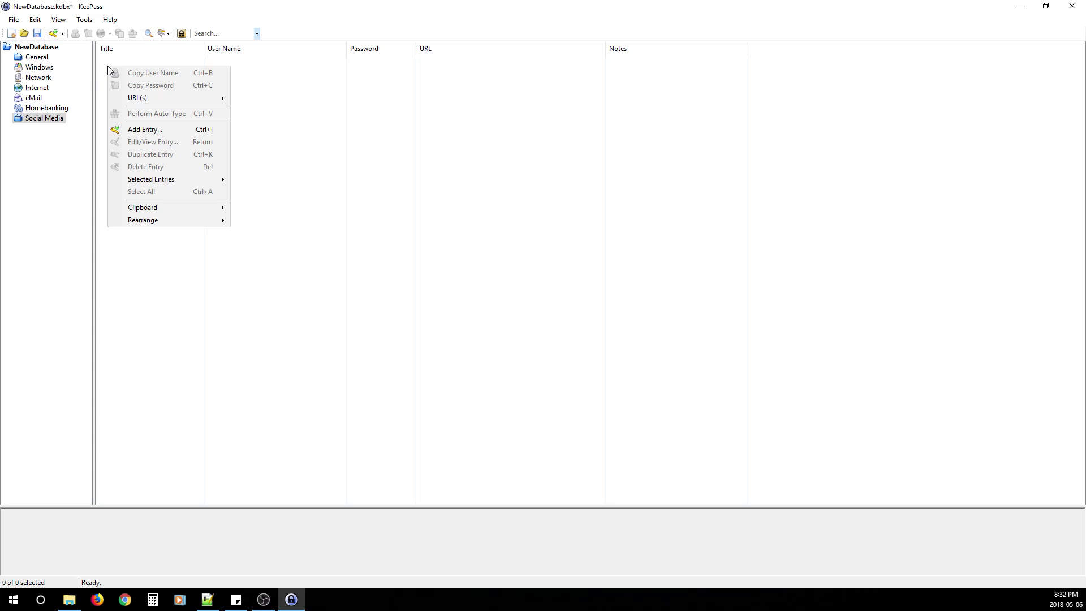
pyautogui.click(146, 134)
pyautogui.moveTo(538, 159)
pyautogui.mouseDown()
pyautogui.moveTo(198, 138)
pyautogui.moveTo(275, 130)
pyautogui.mouseUp()
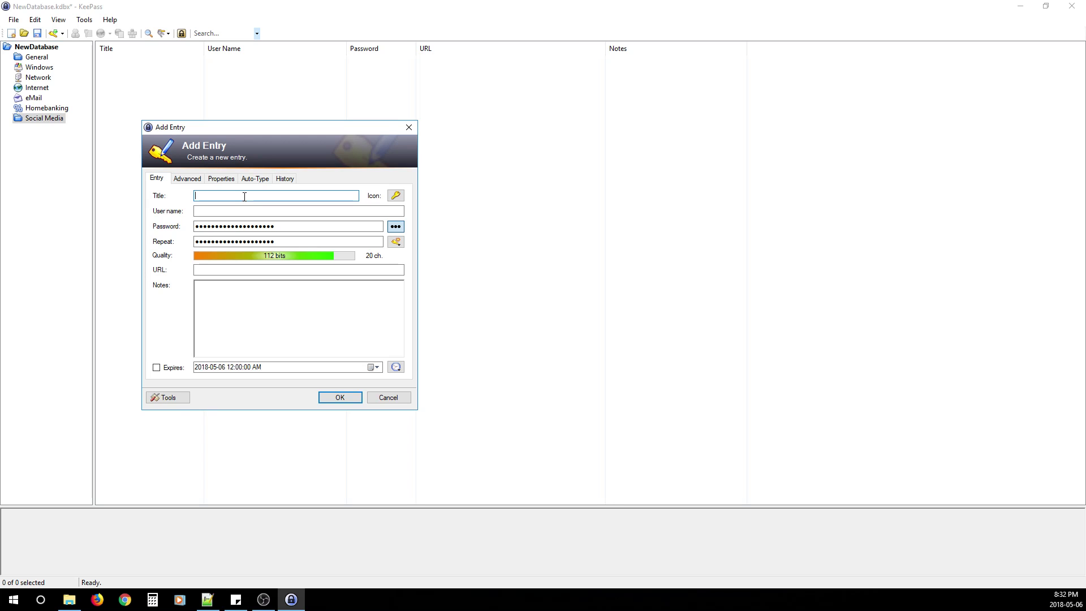
# Give the Facebook entry an email user name and a repeated six-character password.
pyautogui.press('Tab')
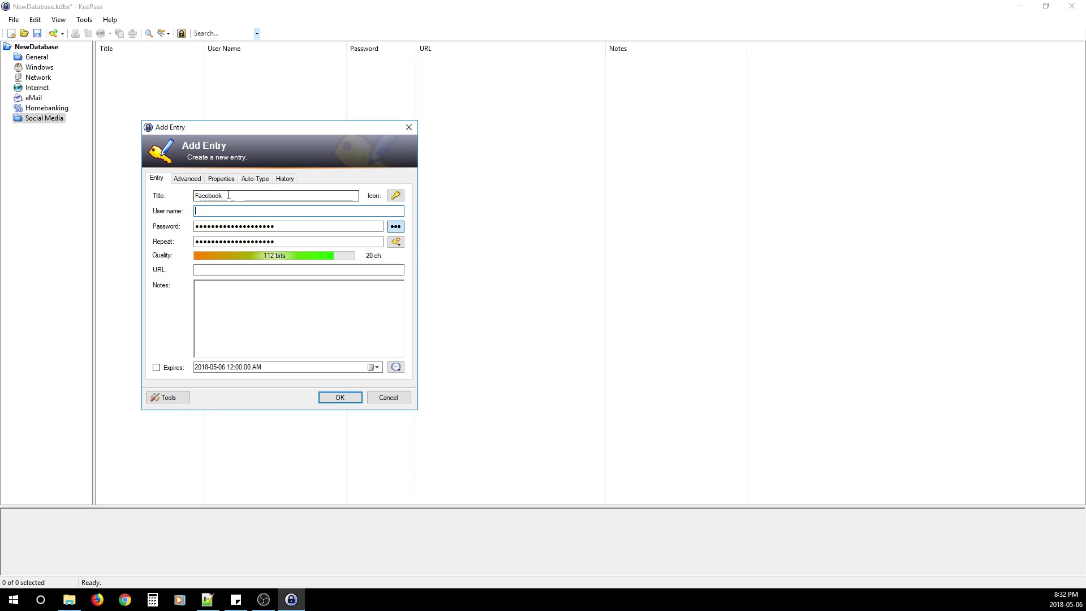
pyautogui.moveTo(228, 197); pyautogui.dragTo(193, 204)
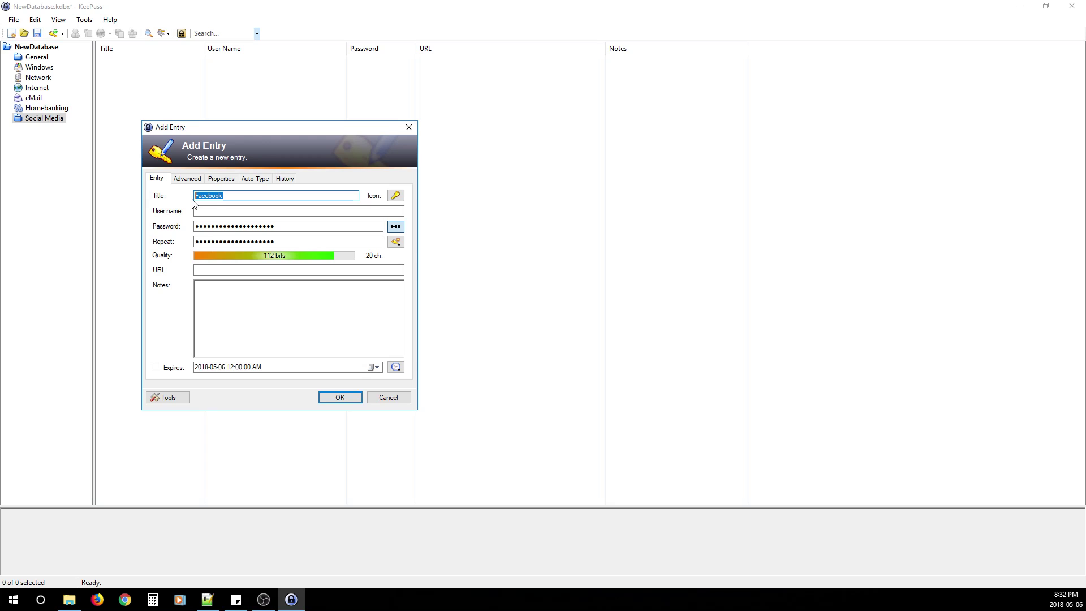
pyautogui.click(232, 195)
pyautogui.click(212, 211)
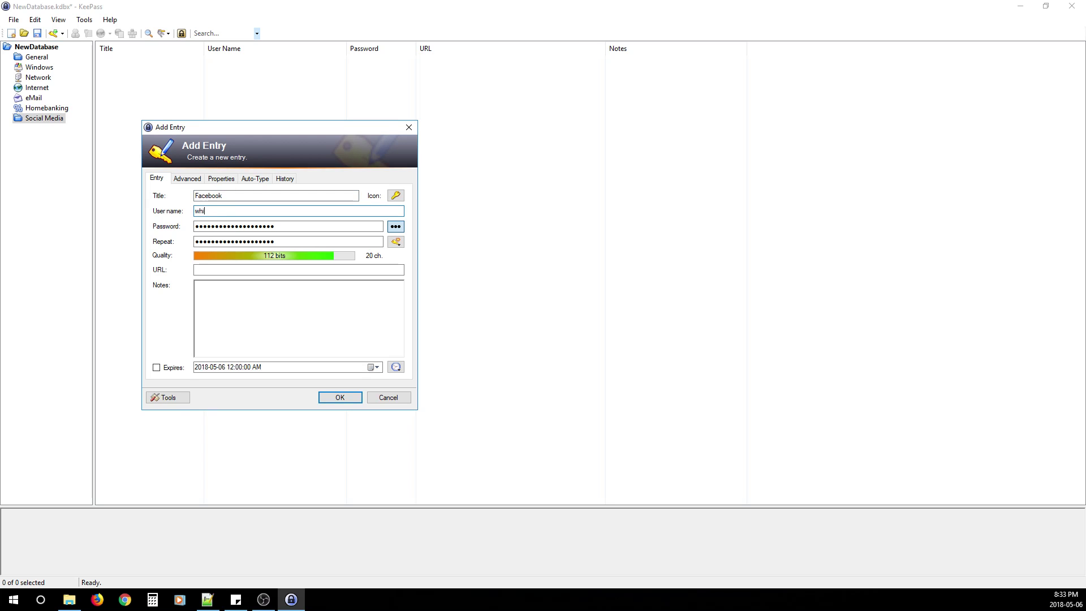
pyautogui.press('Tab')
pyautogui.press('Tab')
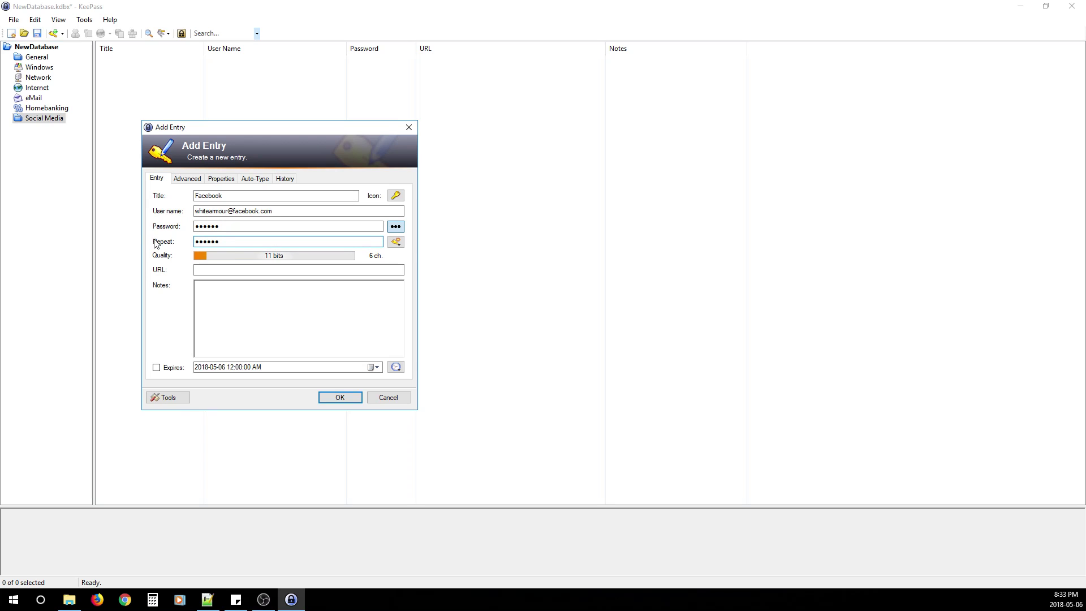
# Reach Facebook's login page in Chrome through a Google search and copy its address.
pyautogui.click(216, 268)
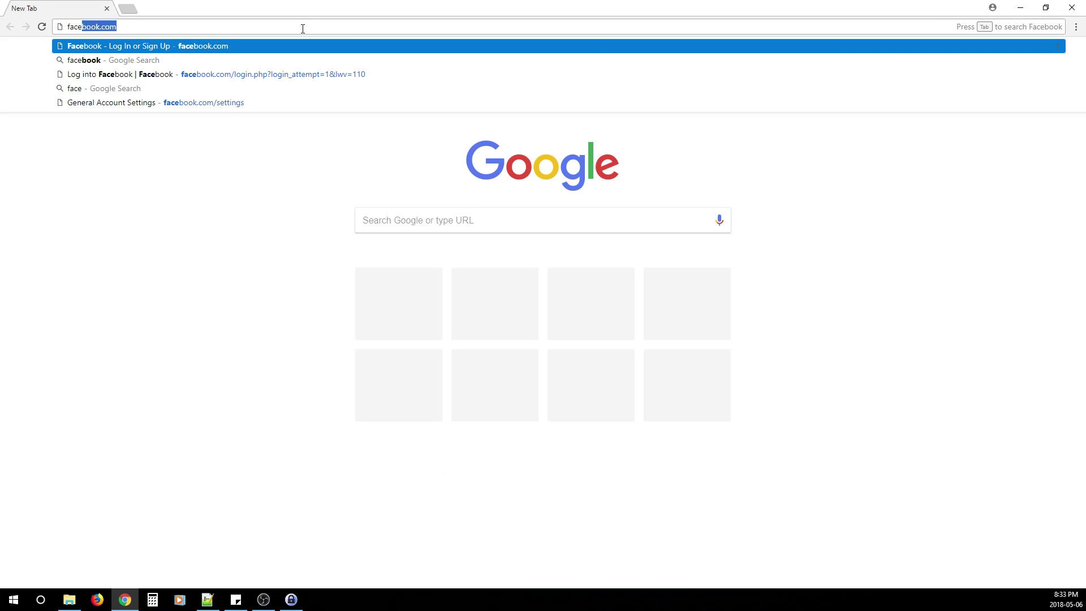
pyautogui.write('book')
pyautogui.press('Return')
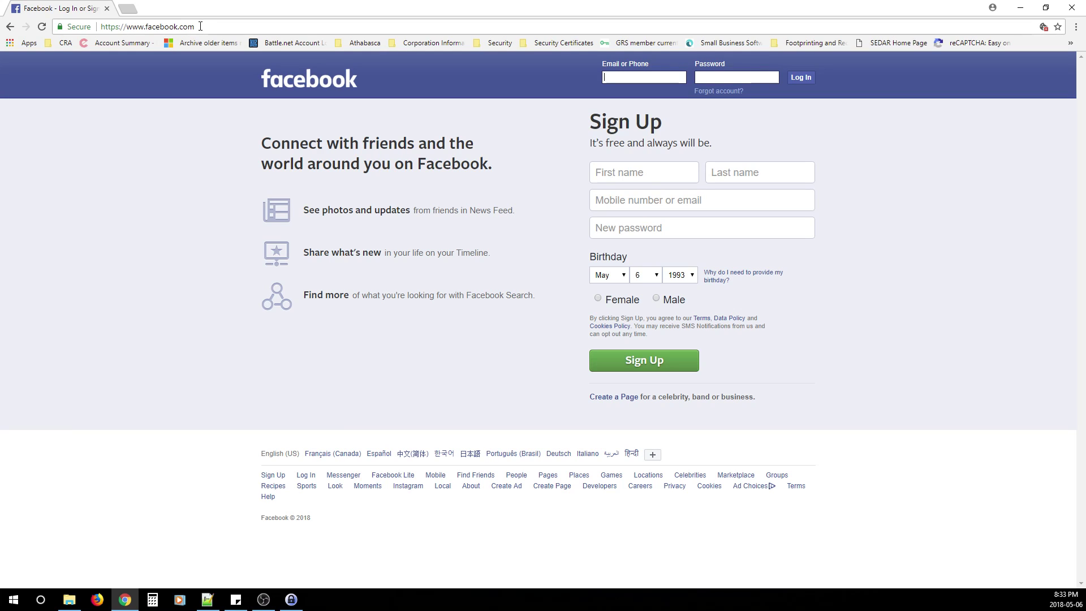
pyautogui.click(200, 26)
pyautogui.write('google')
pyautogui.press('Return')
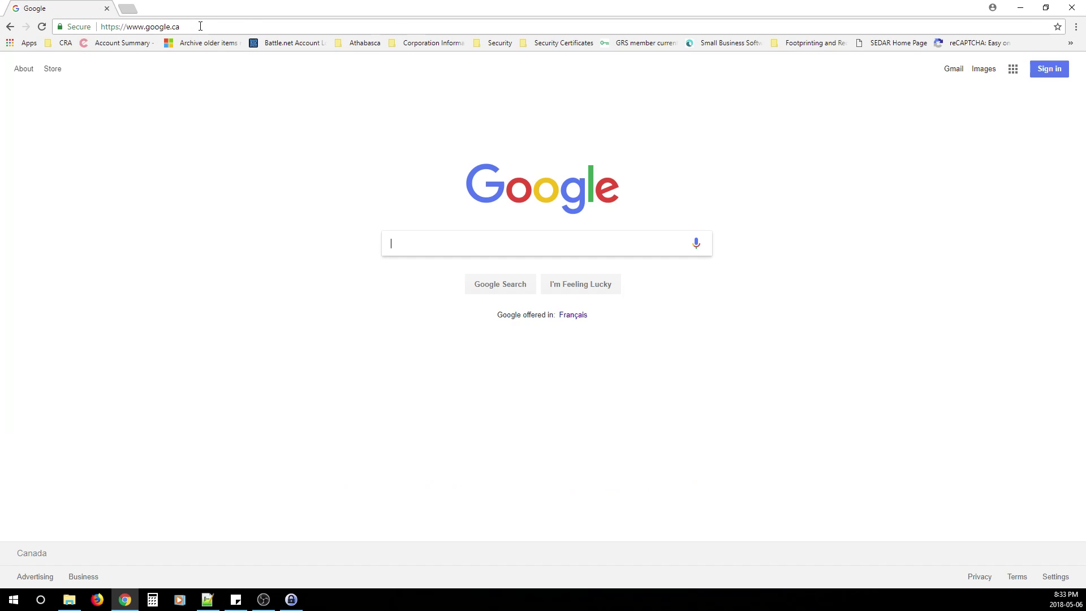
pyautogui.write('facebook')
pyautogui.press('Return')
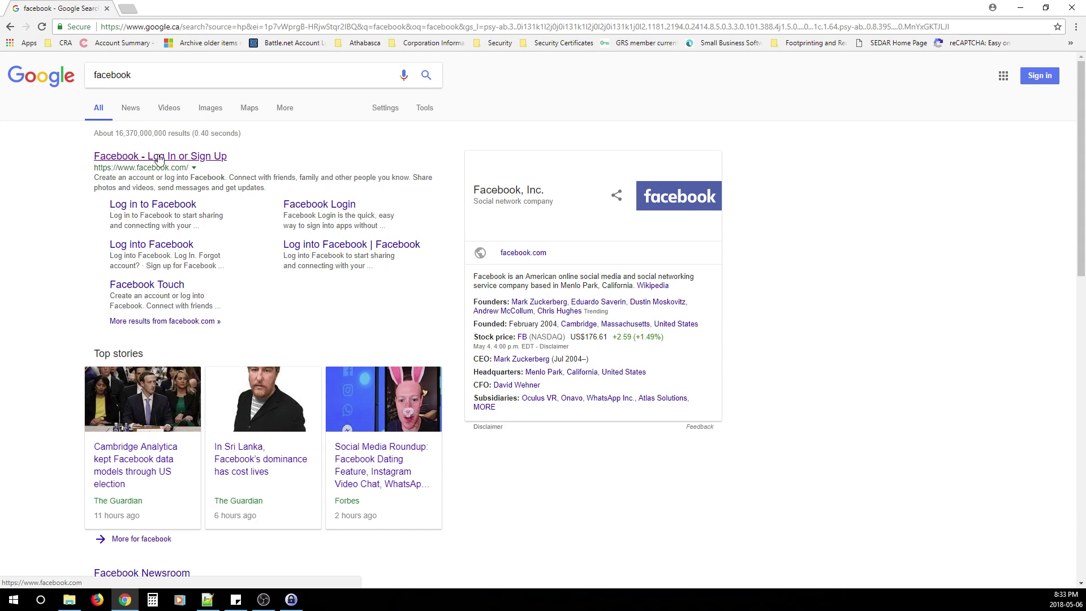
pyautogui.click(158, 159)
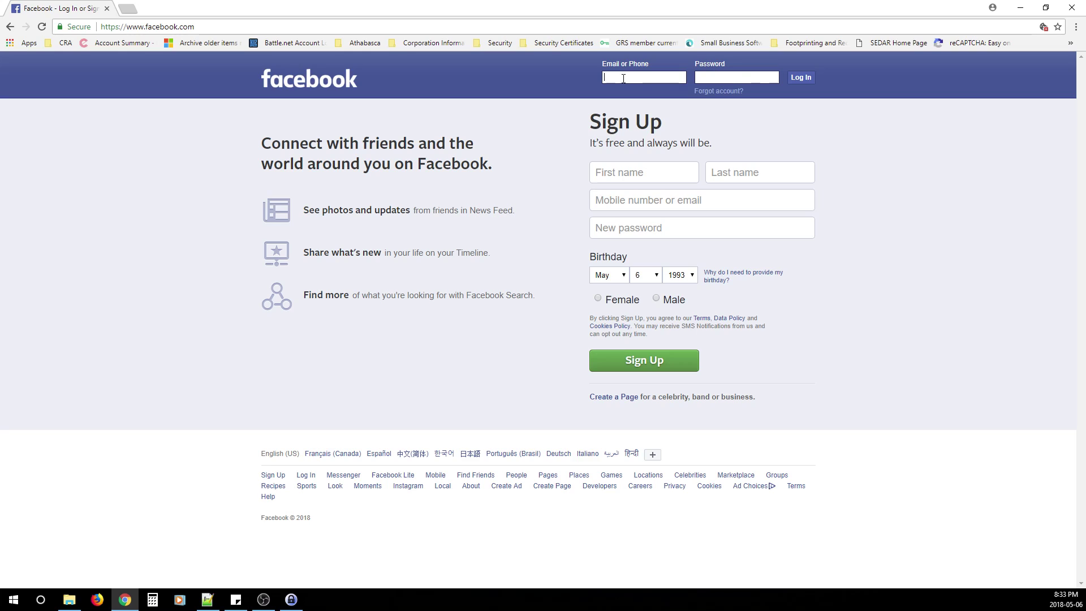
pyautogui.click(206, 27)
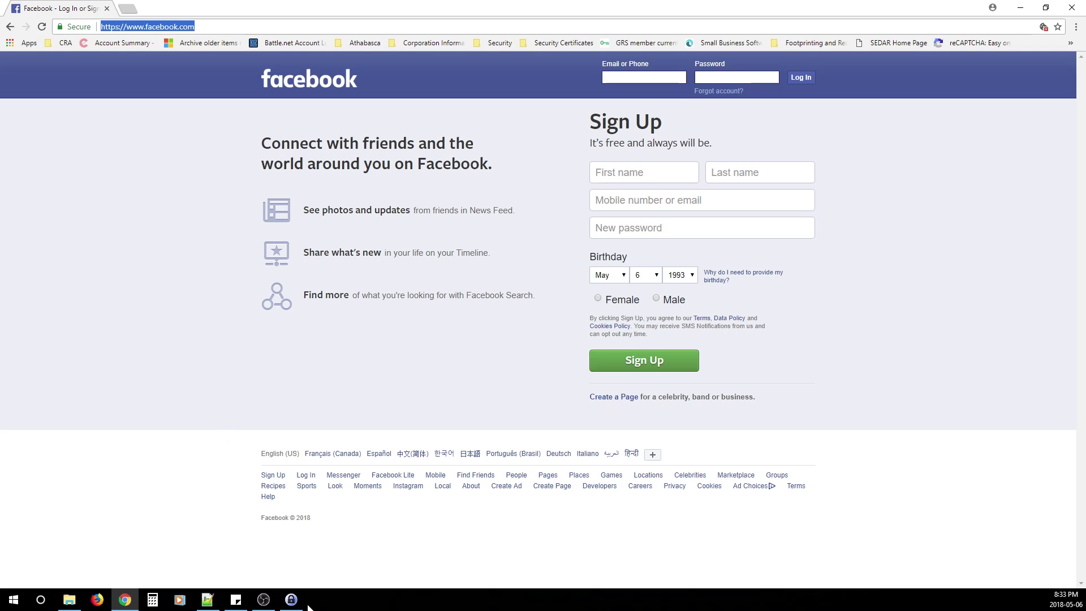
pyautogui.click(292, 600)
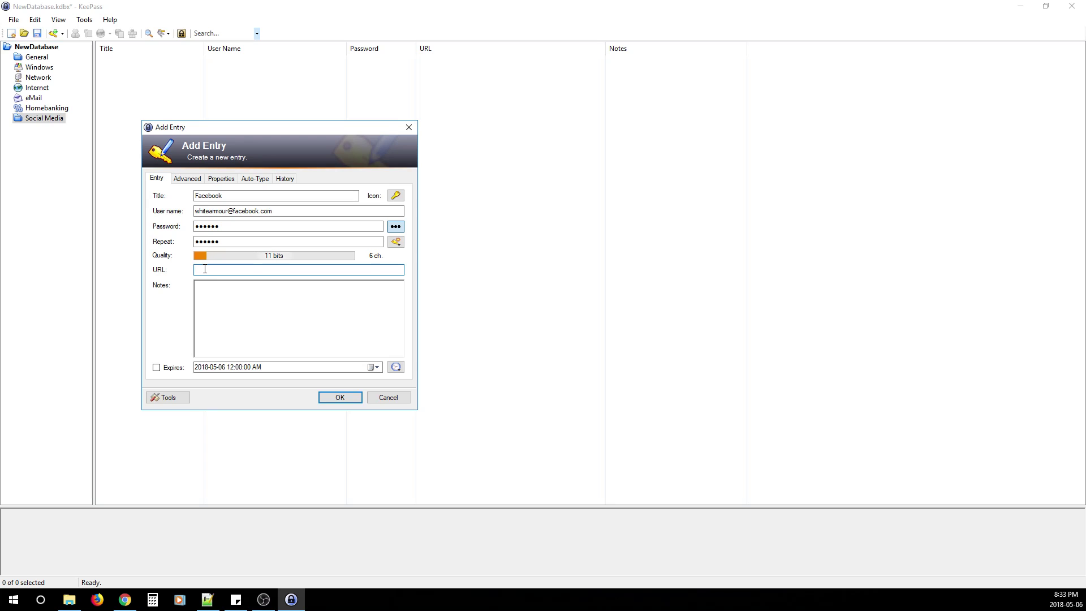
# Paste the facebook.com URL, add the note 'Facebook Login', and save the entry.
pyautogui.write('https://www.facebook.com/')
pyautogui.click(229, 289)
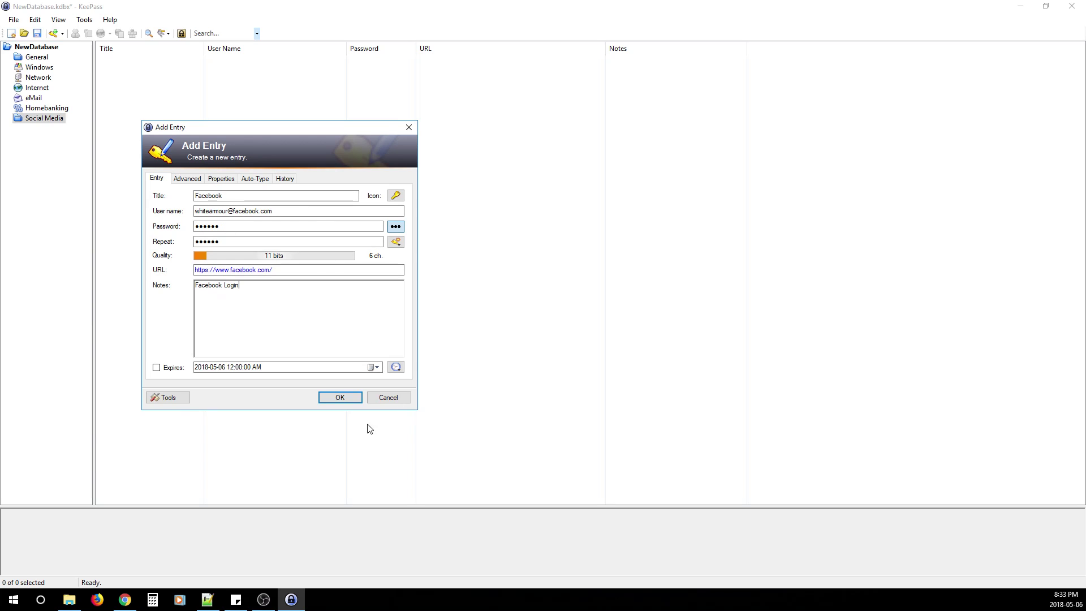
pyautogui.moveTo(297, 129); pyautogui.dragTo(493, 117)
pyautogui.click(535, 385)
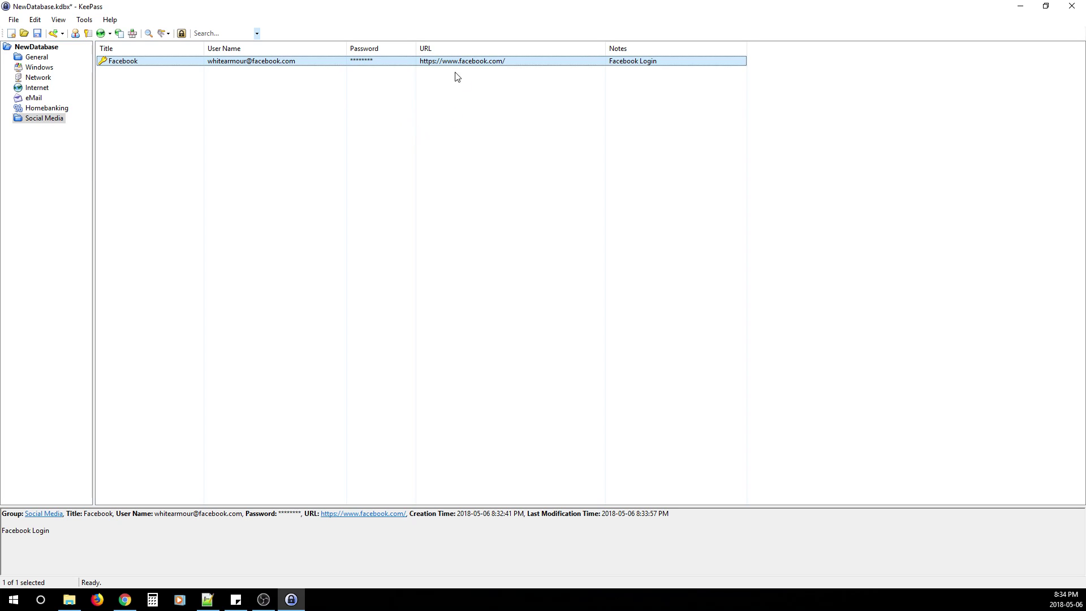
# Copy the Facebook entry's password into Facebook's Password box.
pyautogui.doubleClick(360, 61)
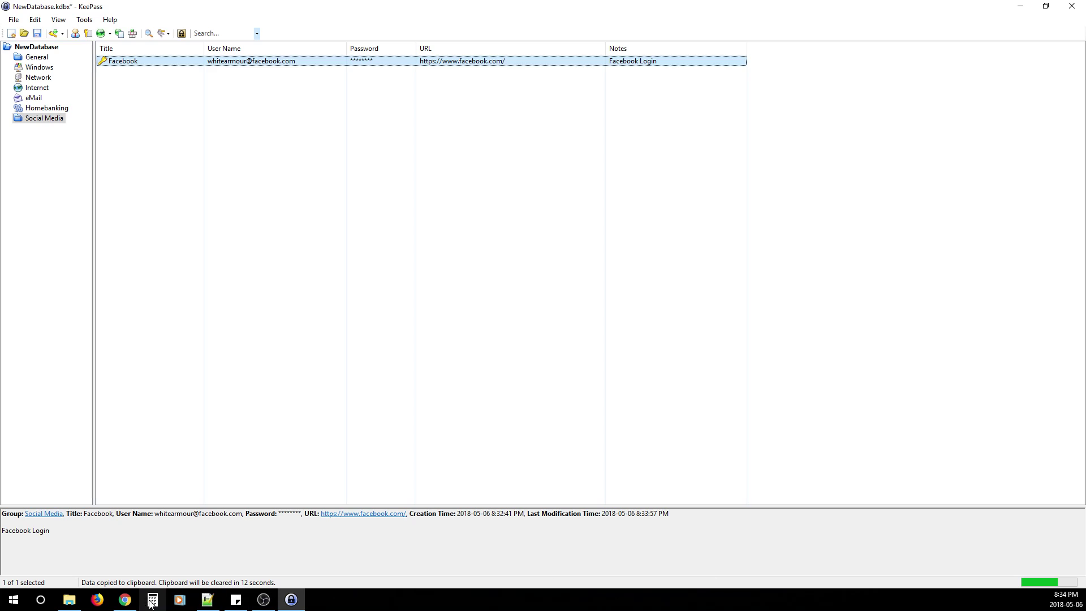
pyautogui.click(124, 601)
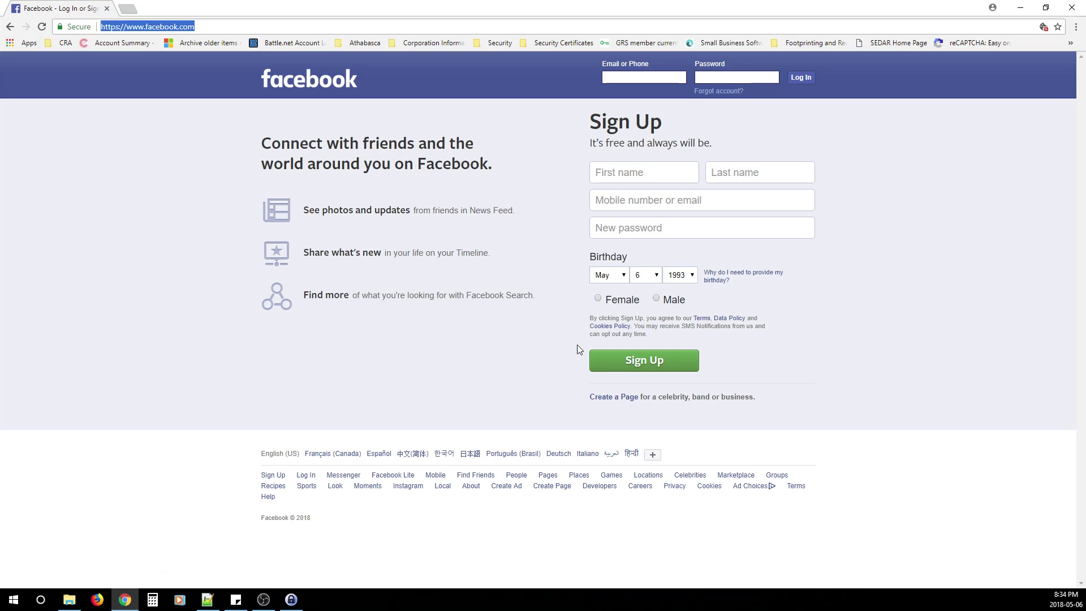
pyautogui.click(717, 77)
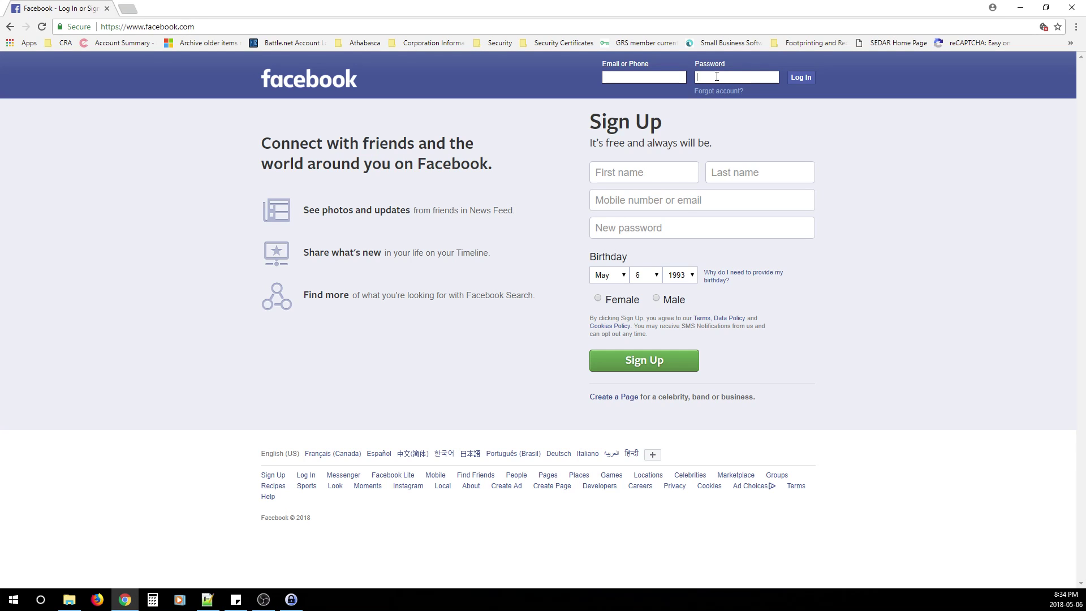
pyautogui.hotkey('ctrl', 'v')
# Copy the Facebook entry's user name into Facebook's Email or Phone box.
pyautogui.click(291, 600)
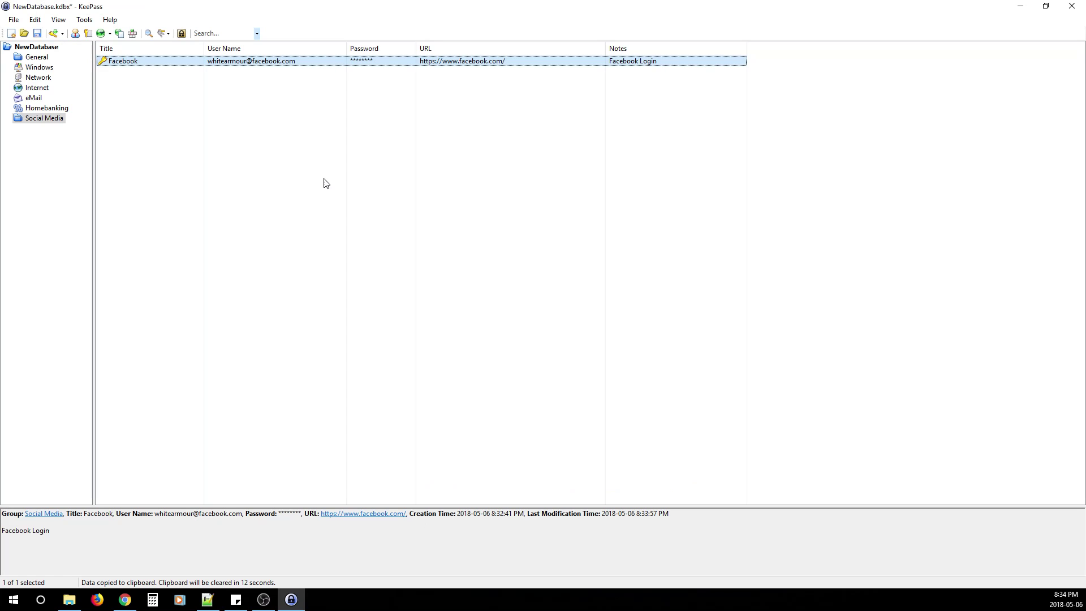
pyautogui.doubleClick(238, 67)
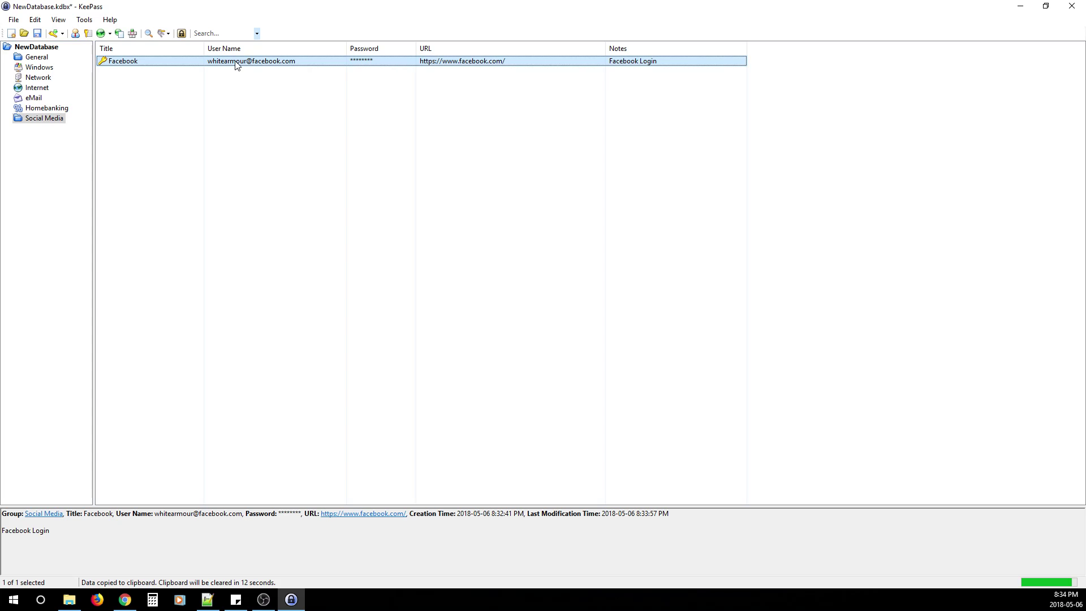
pyautogui.click(124, 600)
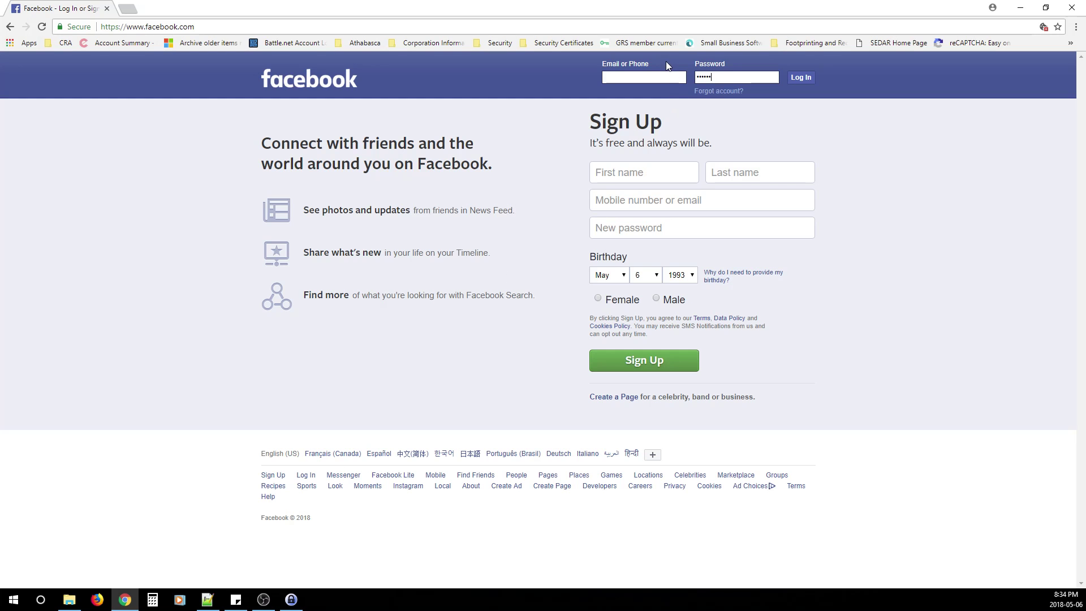
pyautogui.click(641, 77)
pyautogui.hotkey('ctrl', 'v')
# Auto-type the Facebook entry into the login page, then clear both filled fields.
pyautogui.click(291, 599)
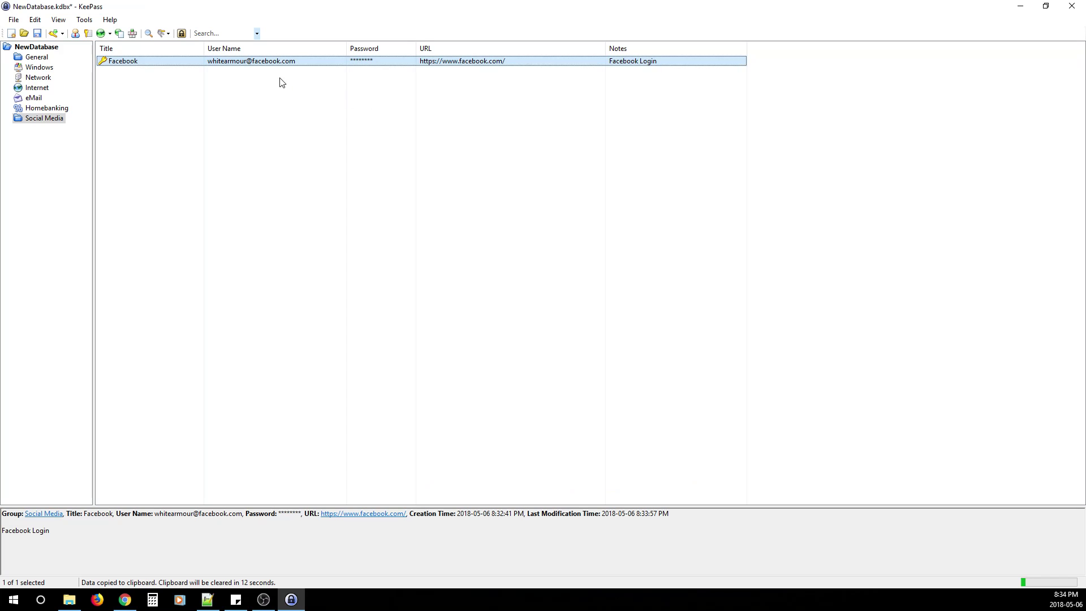
pyautogui.rightClick(209, 59)
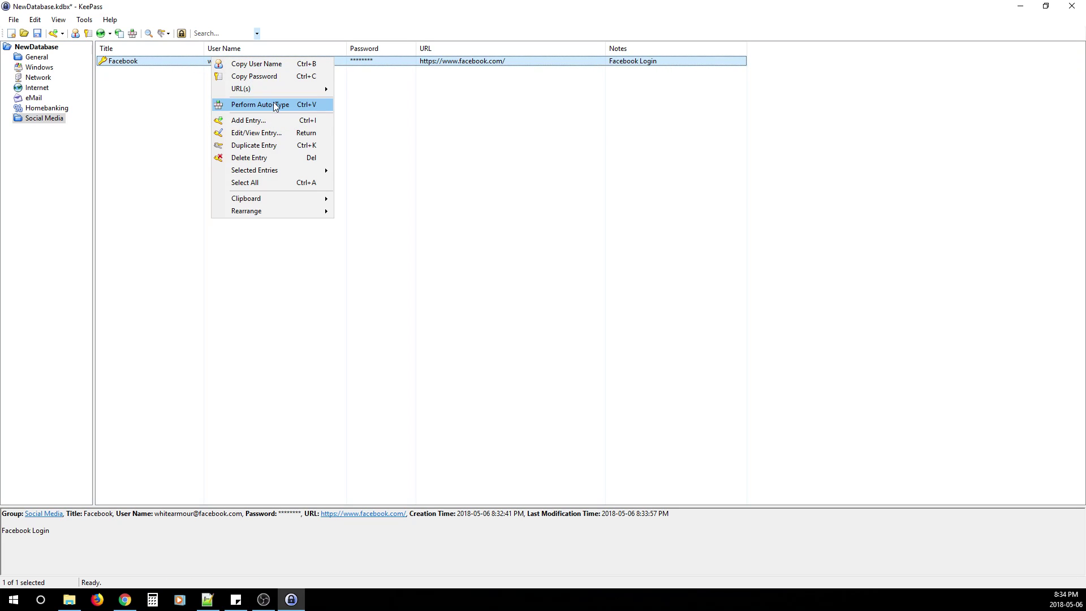
pyautogui.click(274, 296)
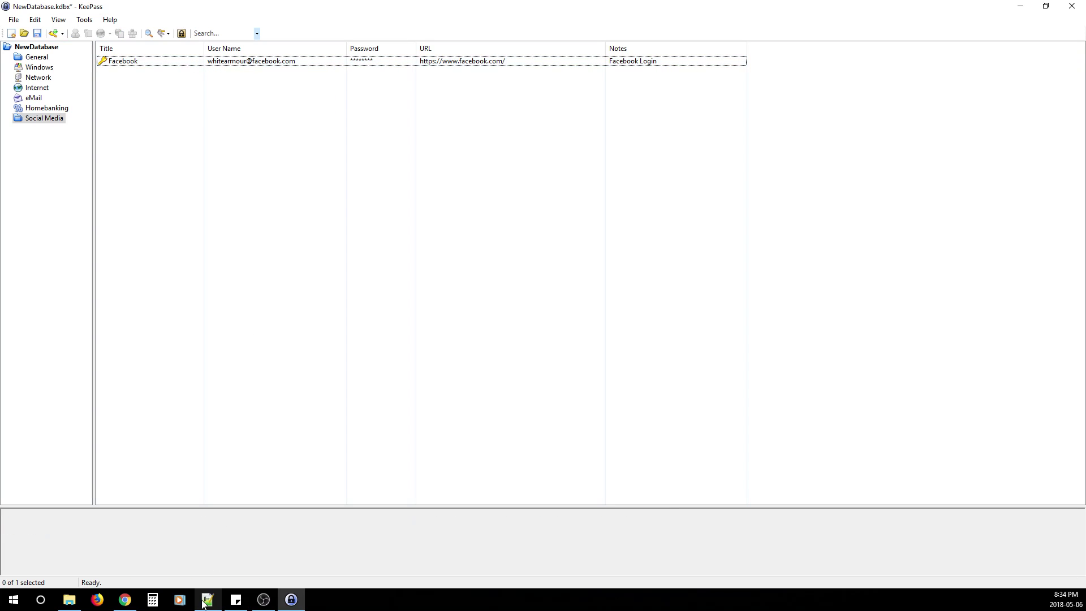
pyautogui.click(124, 599)
pyautogui.moveTo(686, 76); pyautogui.dragTo(564, 75)
pyautogui.press('BackSpace')
pyautogui.press('Tab')
pyautogui.press('BackSpace')
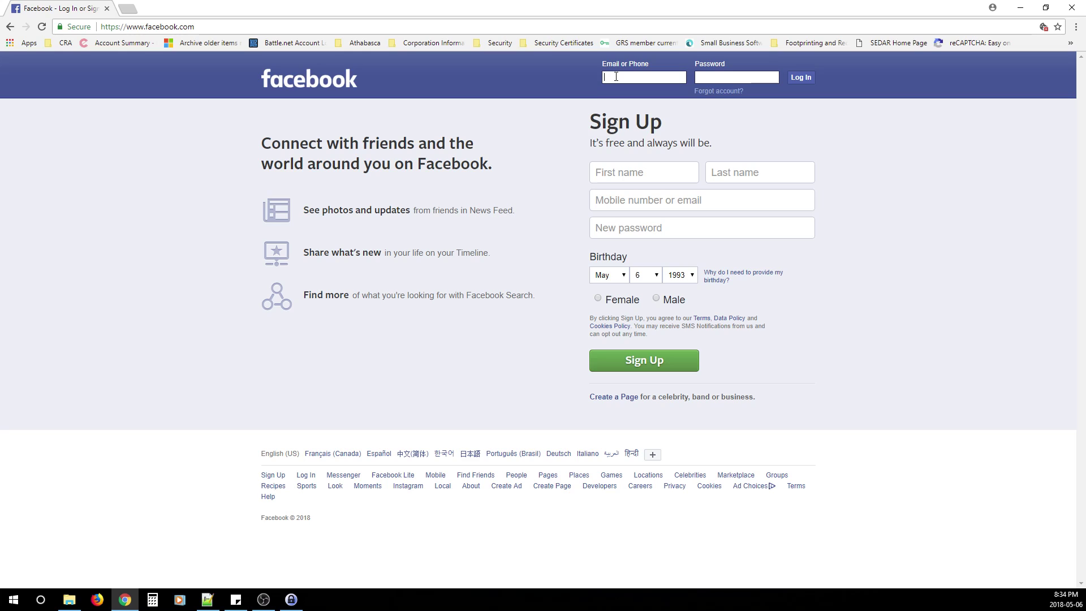
pyautogui.click(616, 77)
# Auto-type the Facebook credentials again, then go back to Google's search results.
pyautogui.click(291, 600)
pyautogui.rightClick(227, 61)
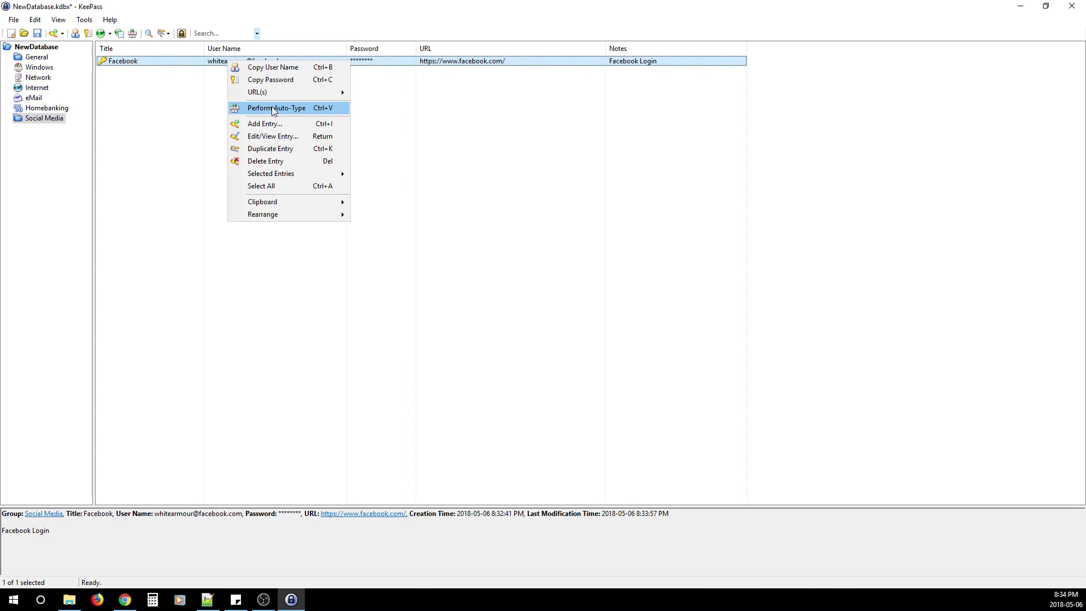
pyautogui.click(274, 110)
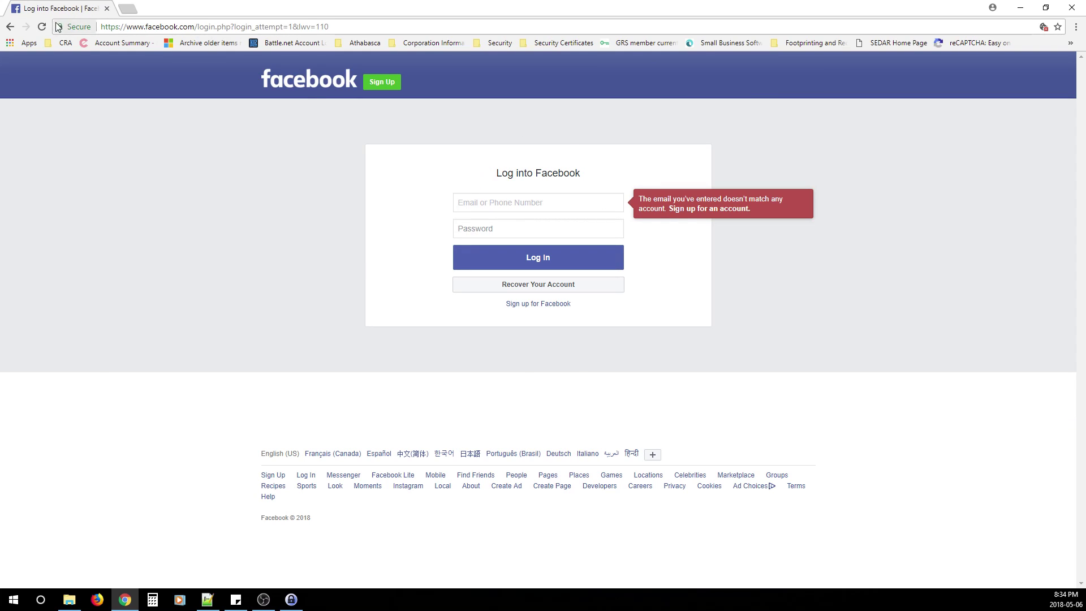
pyautogui.click(9, 27)
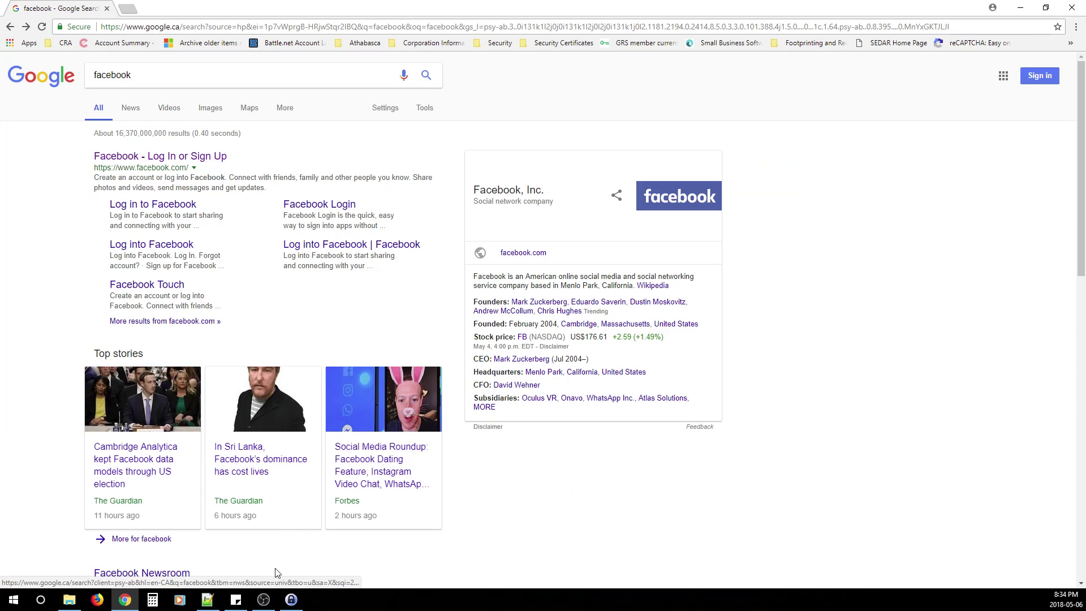
# Start a new Social Media entry titled twitter and fill in its user name.
pyautogui.click(293, 599)
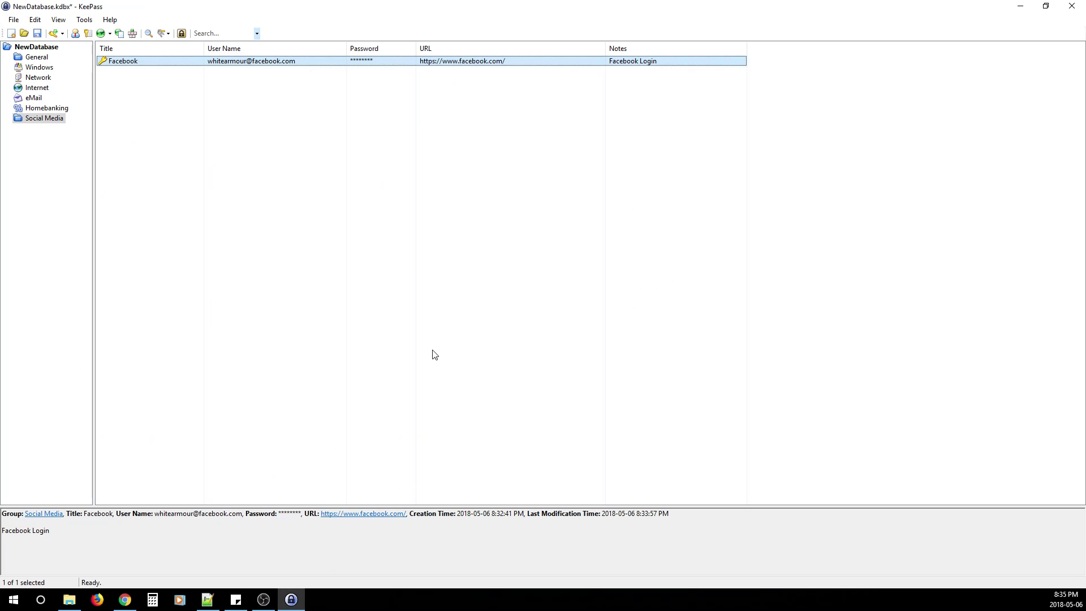
pyautogui.rightClick(136, 123)
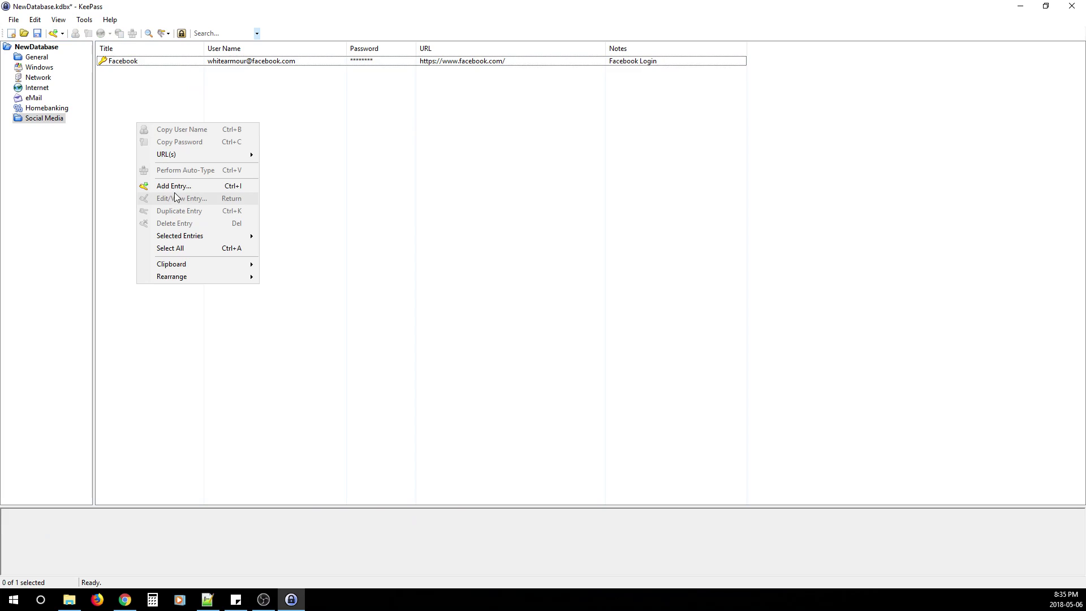
pyautogui.click(195, 187)
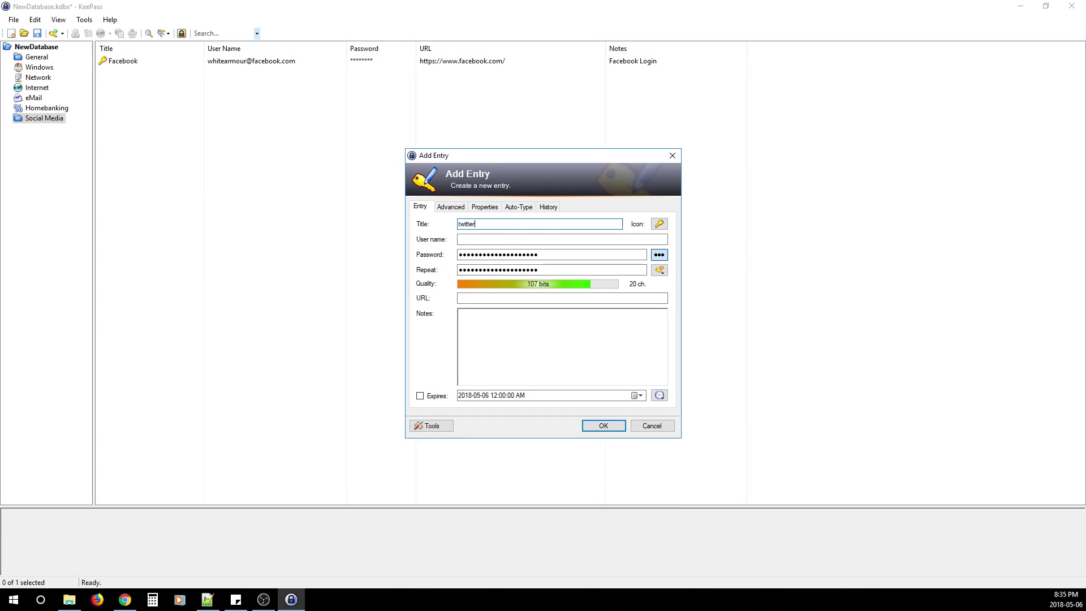
pyautogui.press('Tab')
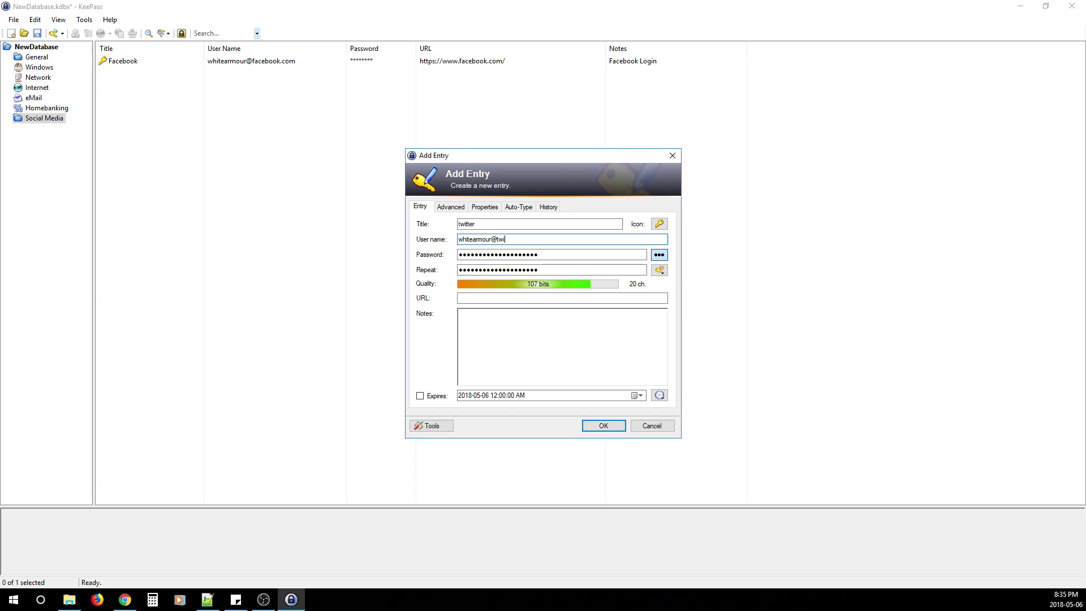
pyautogui.write('.com')
pyautogui.press('Tab')
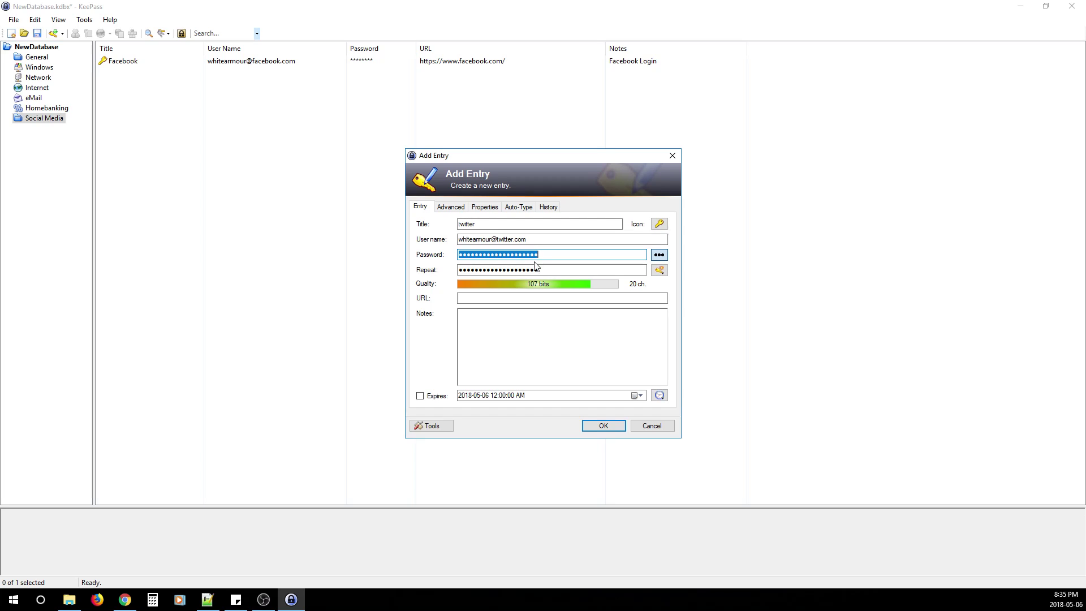
# Search Google for twitter, open the Twitter login page, and copy its address.
pyautogui.click(478, 300)
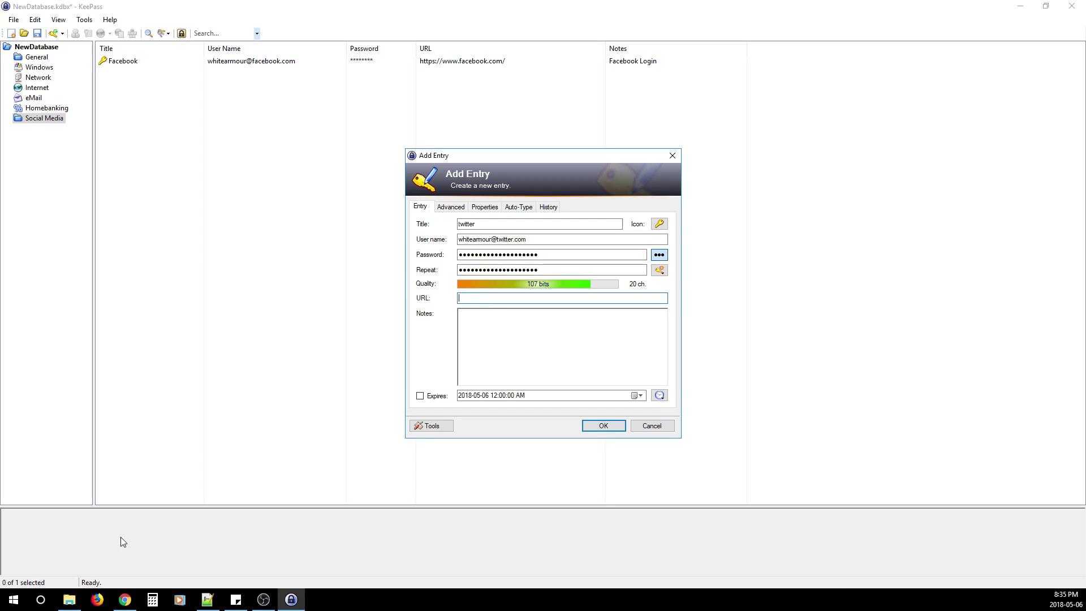
pyautogui.click(125, 599)
pyautogui.click(129, 75)
pyautogui.hotkey('ctrl', 'a')
pyautogui.write('t')
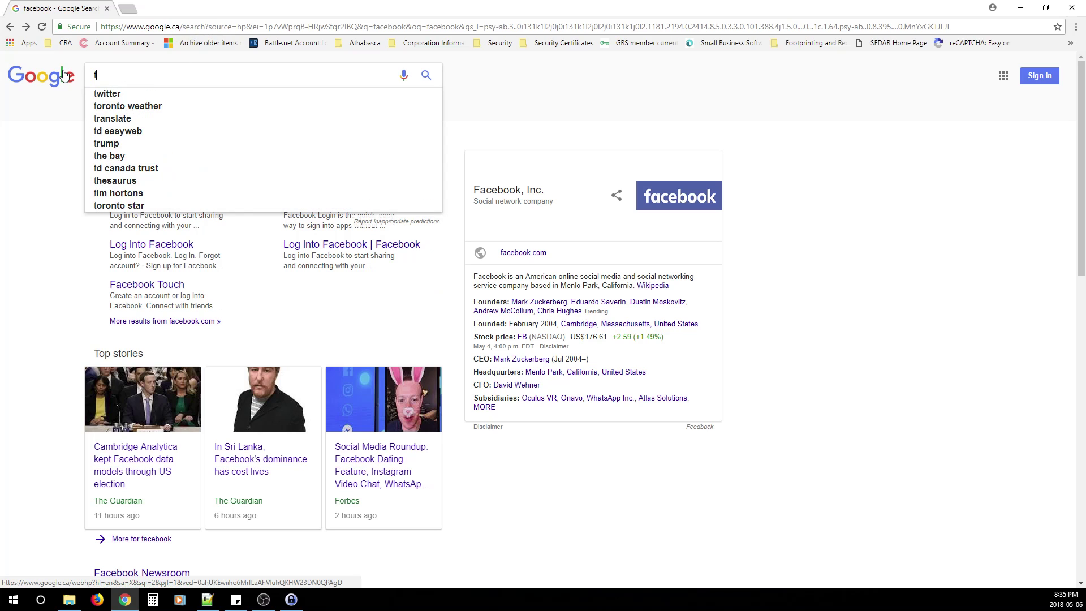
pyautogui.write('witter')
pyautogui.press('Return')
pyautogui.click(120, 208)
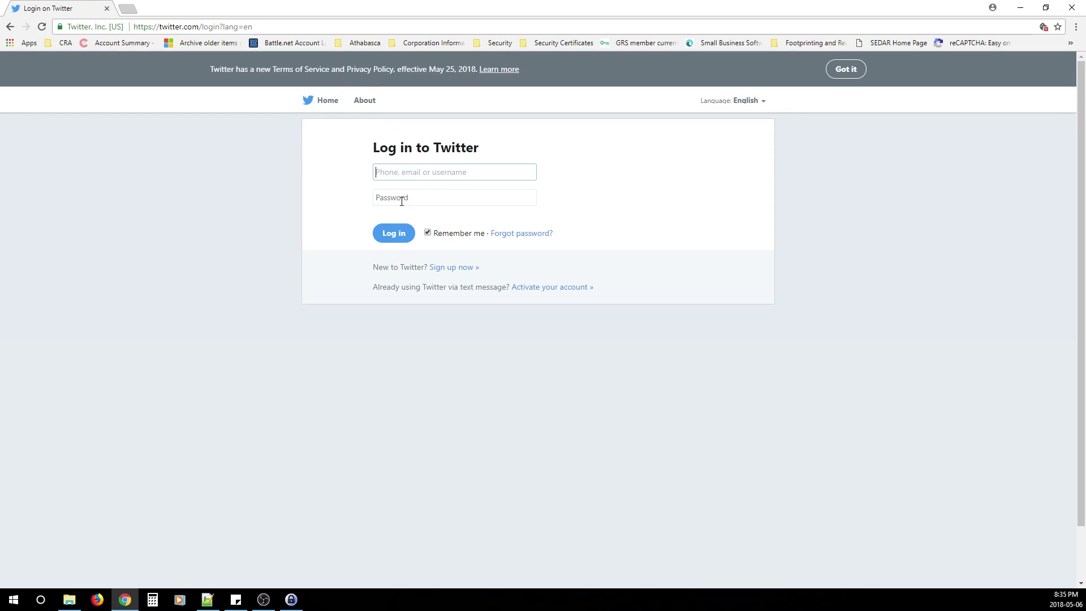
pyautogui.click(401, 201)
pyautogui.click(396, 197)
pyautogui.click(187, 25)
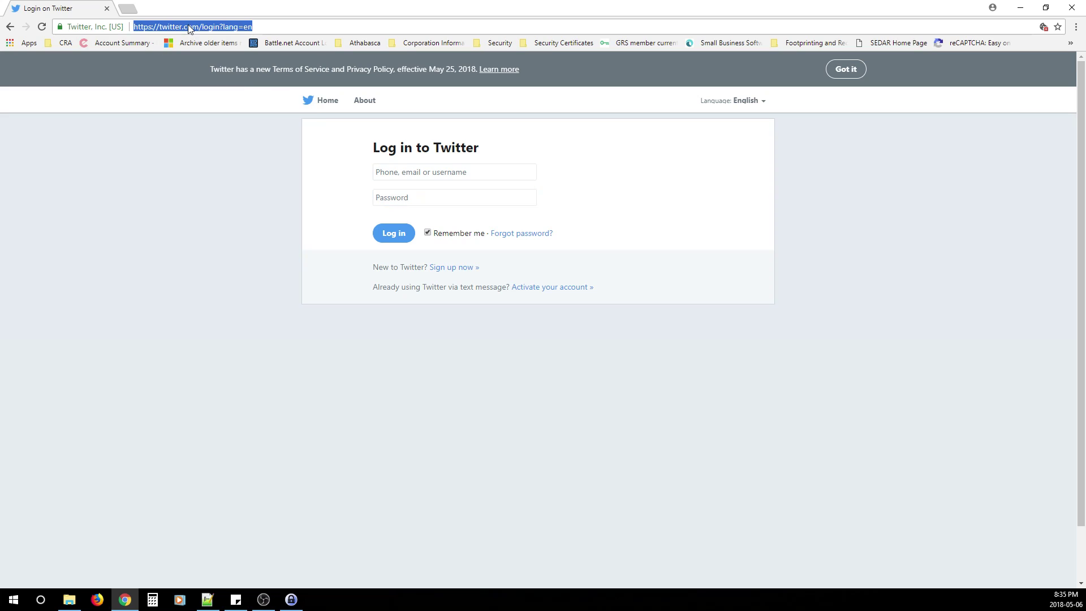
# Paste the Twitter login URL, add the note 'Twitter Login', and save the entry.
pyautogui.click(291, 599)
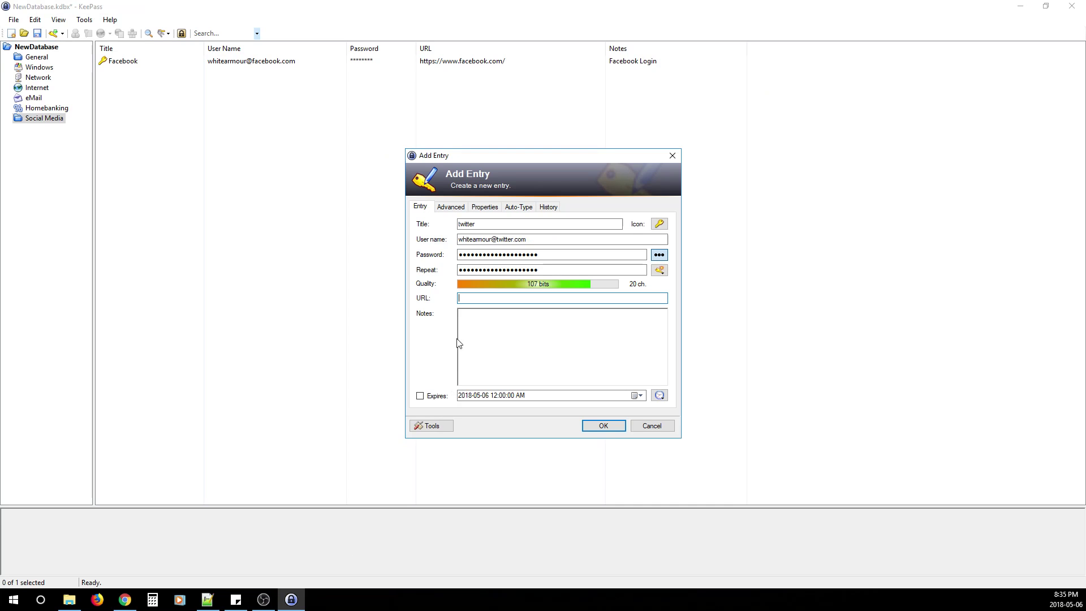
pyautogui.write('https://twitter.com/login?lang=en')
pyautogui.click(492, 318)
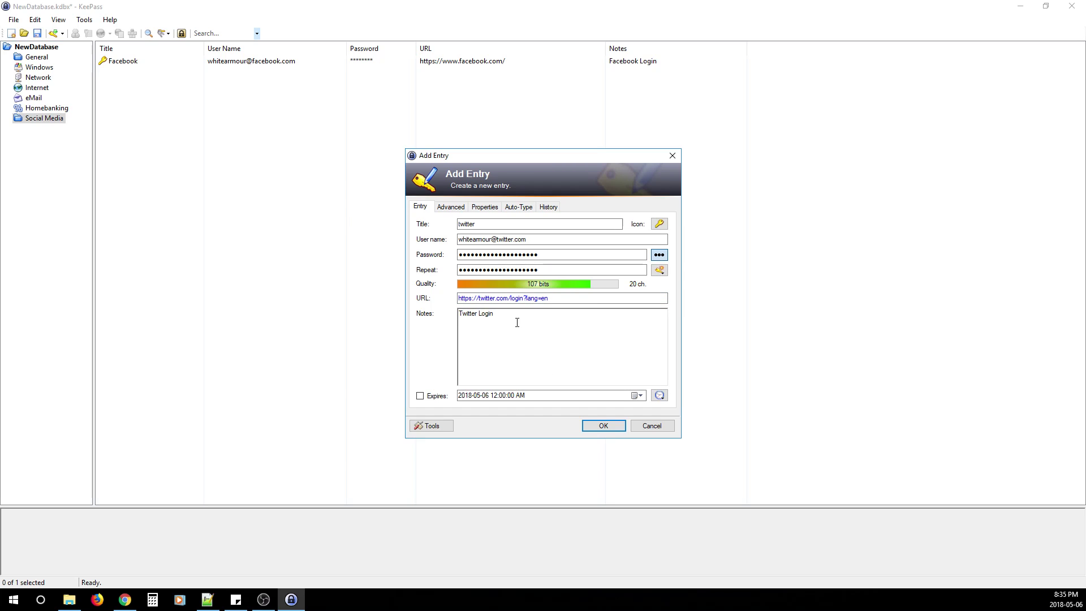
pyautogui.click(607, 427)
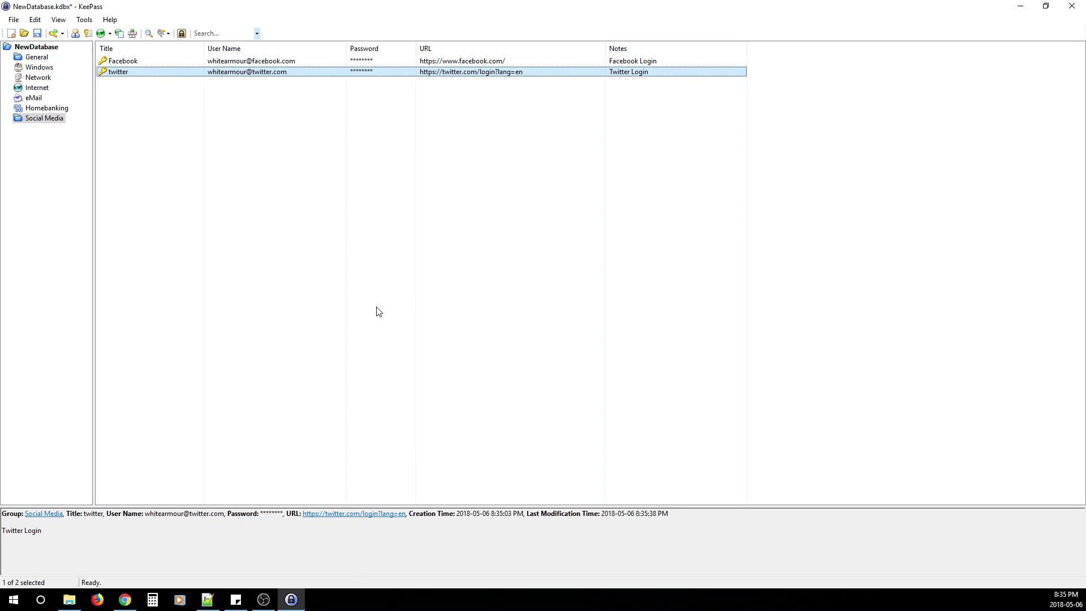
pyautogui.moveTo(94, 95); pyautogui.dragTo(84, 157)
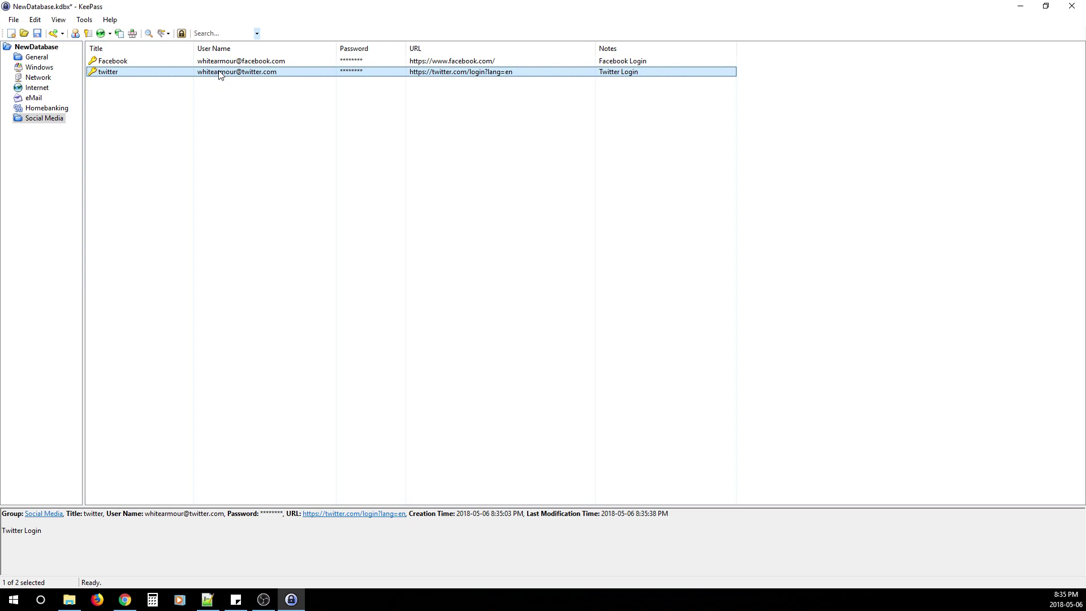
# Open the twitter entry for editing and launch the full Password Generator.
pyautogui.rightClick(219, 72)
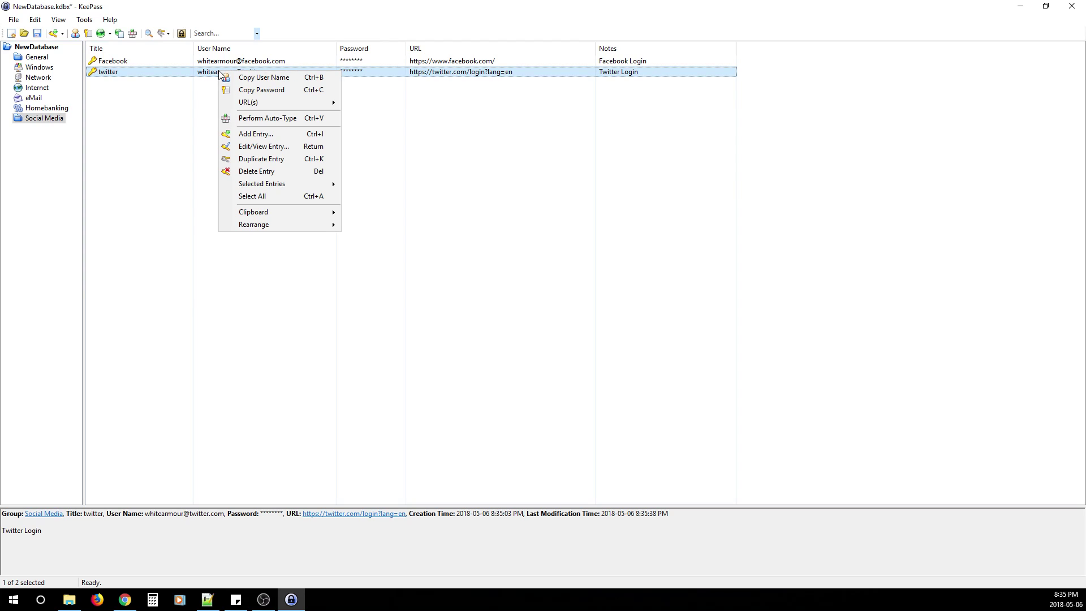
pyautogui.click(254, 153)
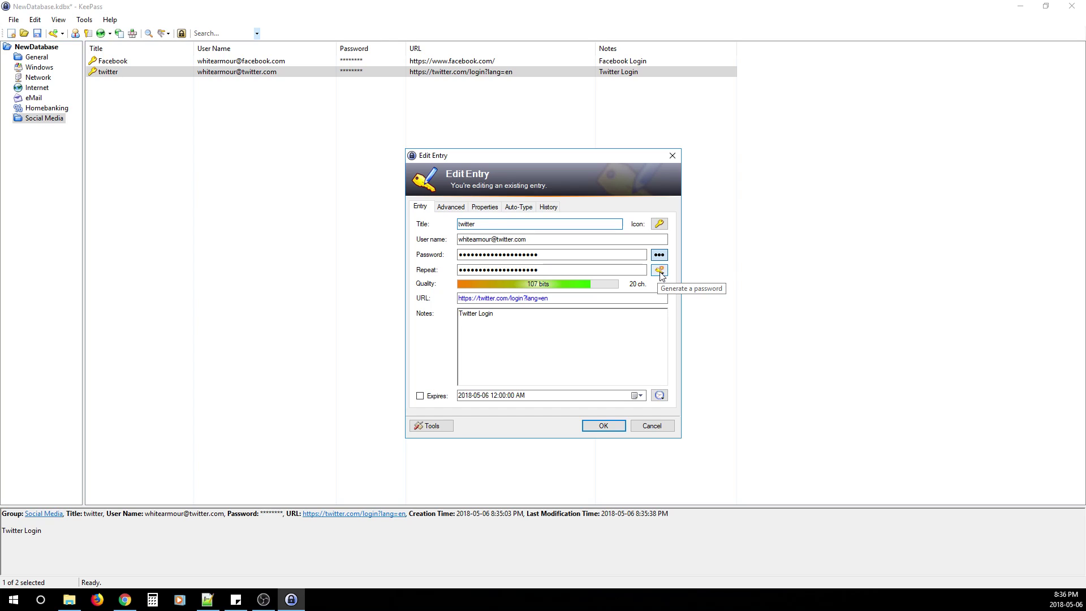
pyautogui.click(660, 271)
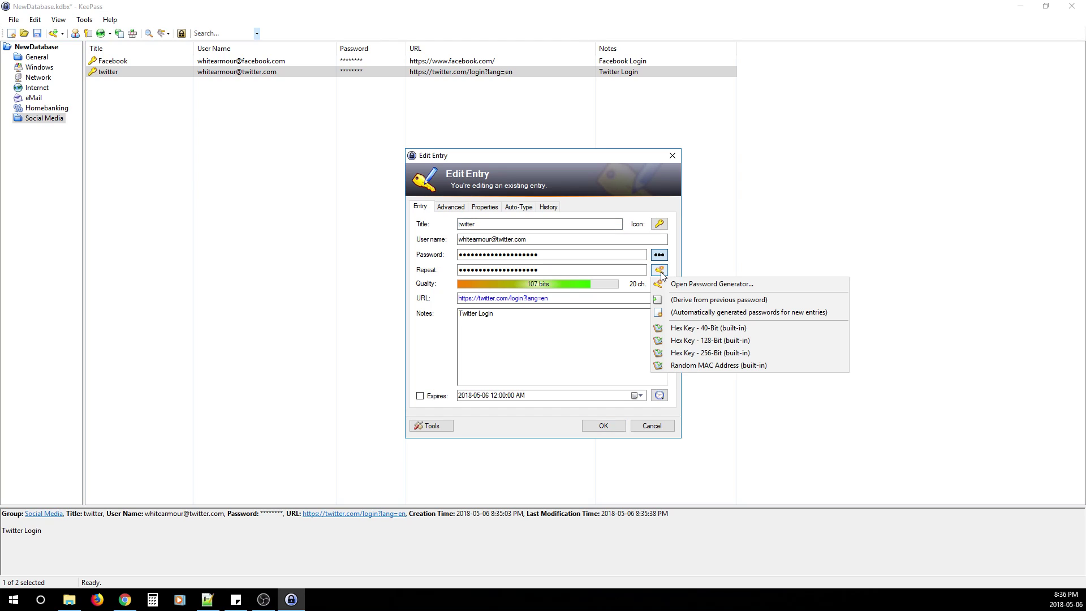
pyautogui.click(707, 285)
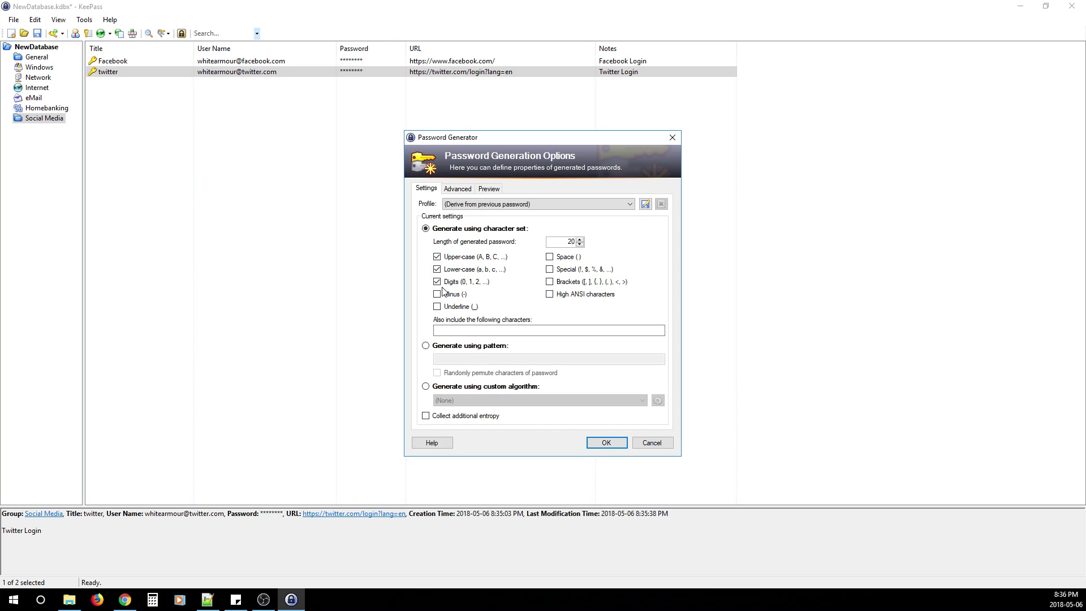
# Generate a 36-character password adding space, special, bracket, high ANSI, minus and underline characters.
pyautogui.click(549, 257)
pyautogui.click(549, 270)
pyautogui.click(549, 294)
pyautogui.click(438, 294)
pyautogui.doubleClick(574, 241)
pyautogui.write('36')
pyautogui.click(608, 444)
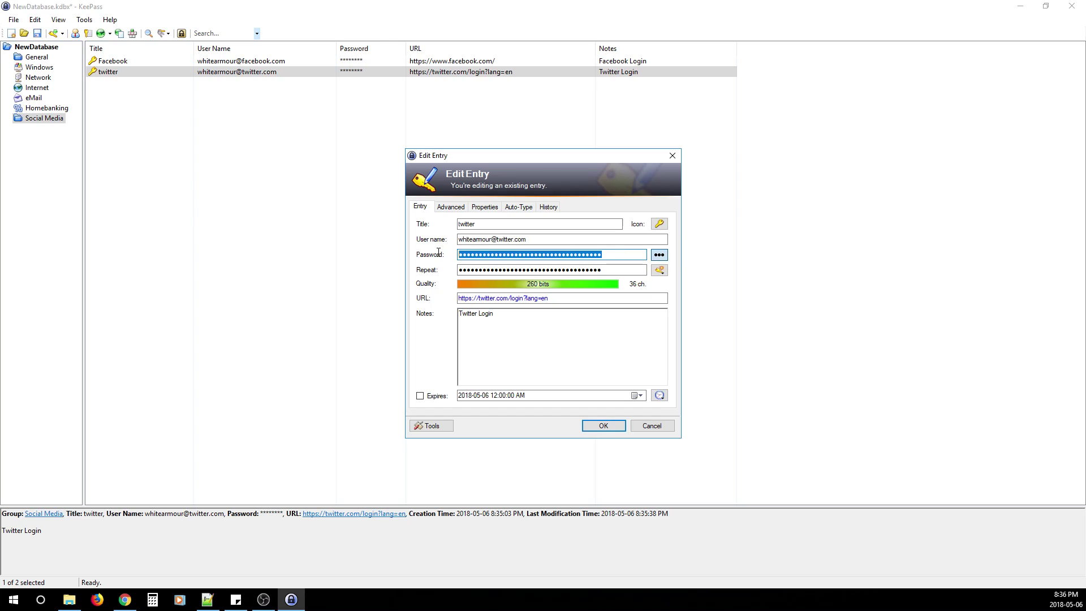
# Show the generated twitter password as plain text and select it.
pyautogui.click(660, 254)
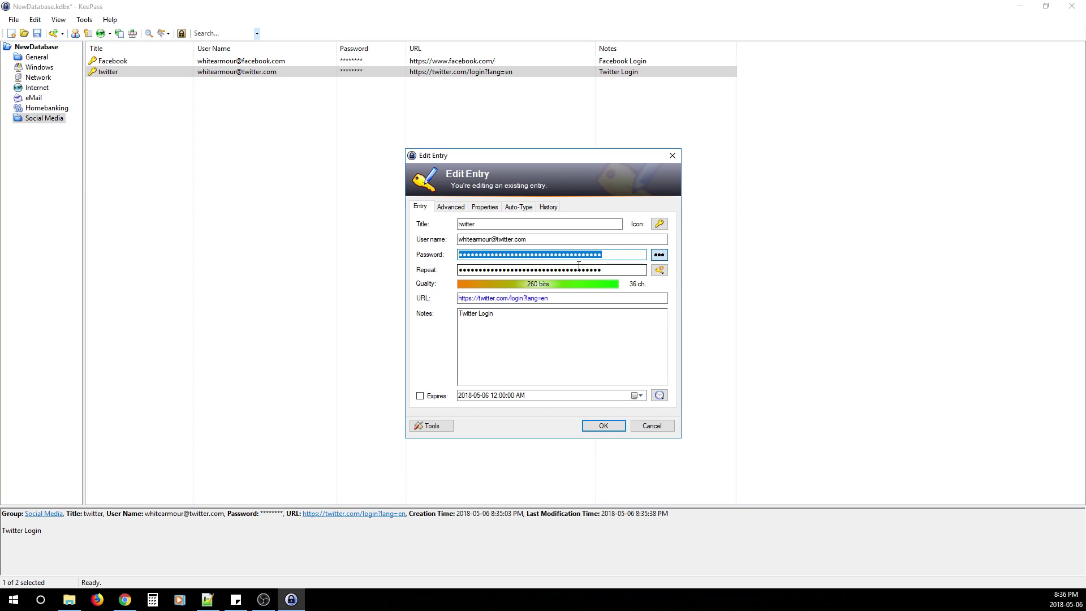
pyautogui.click(660, 255)
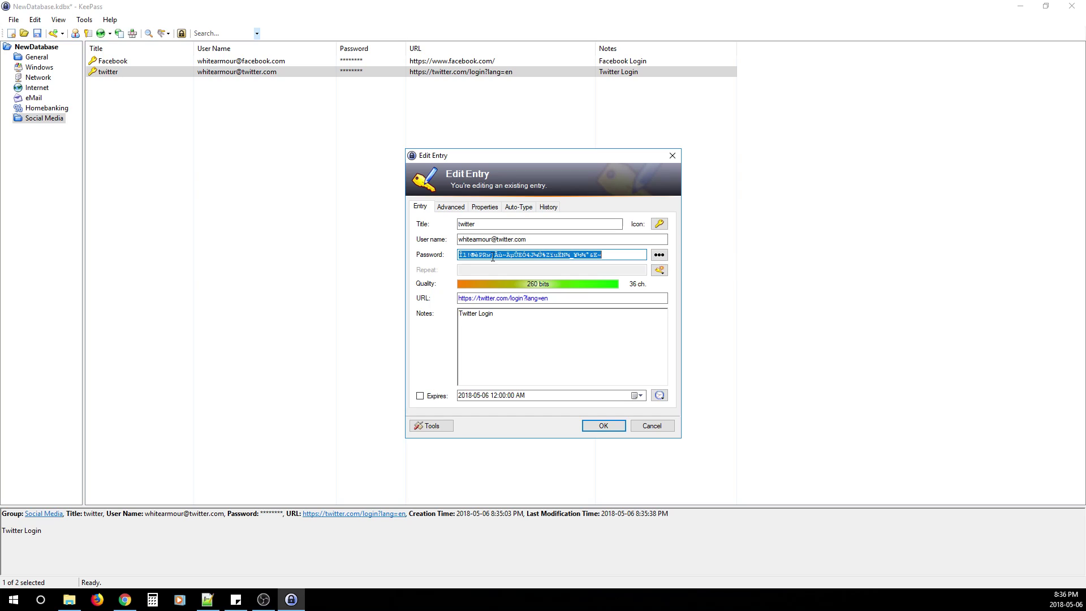
pyautogui.click(595, 255)
pyautogui.moveTo(595, 255); pyautogui.dragTo(423, 254)
# Paste the new password into Twitter's login field and save the twitter entry.
pyautogui.click(125, 600)
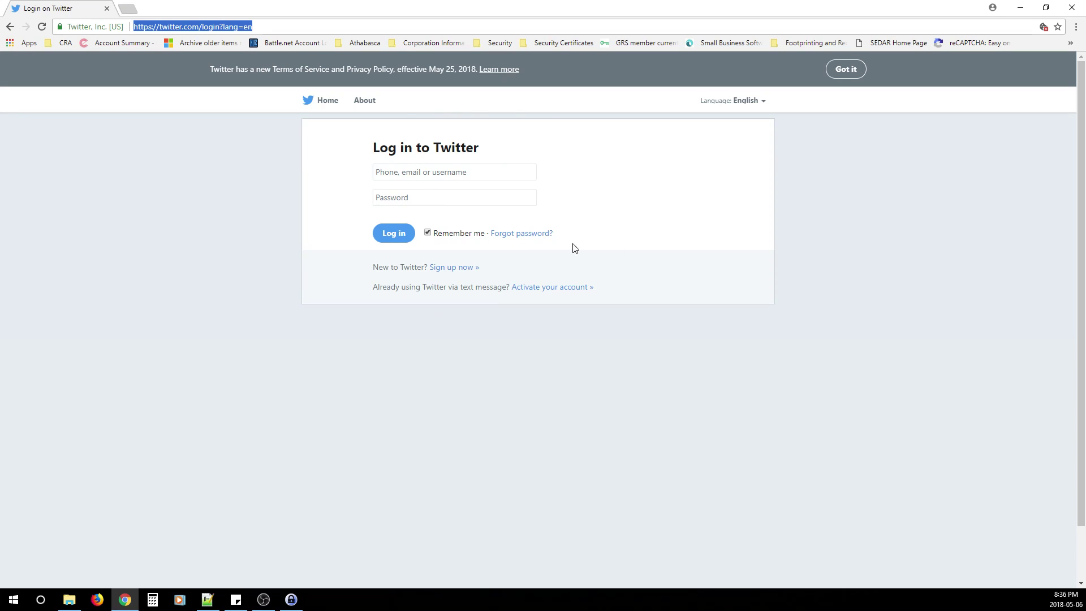
pyautogui.click(429, 196)
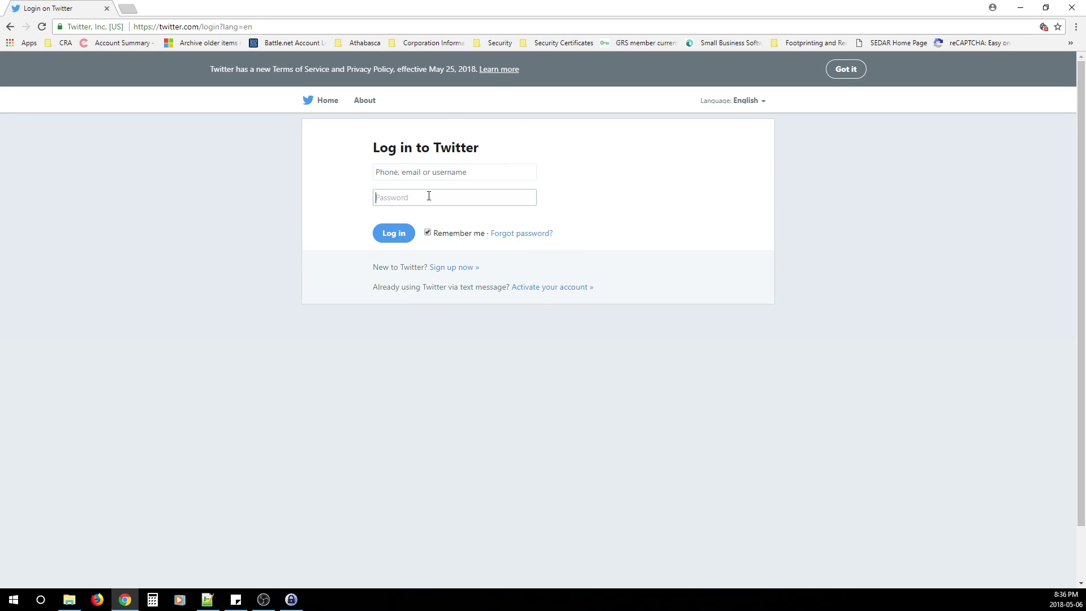
pyautogui.hotkey('ctrl', 'v')
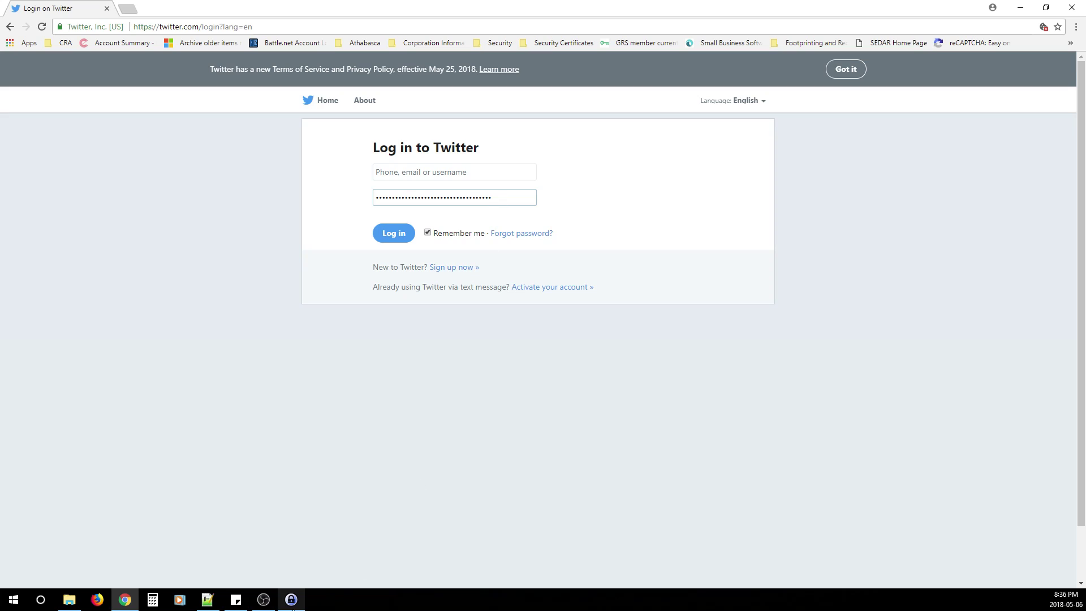
pyautogui.click(291, 599)
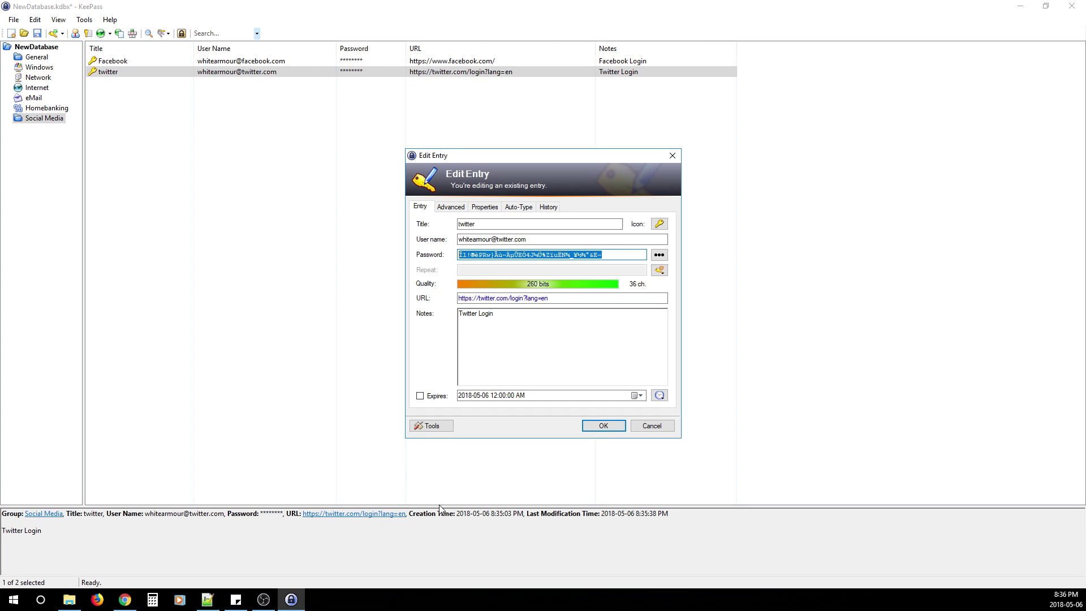
pyautogui.click(604, 426)
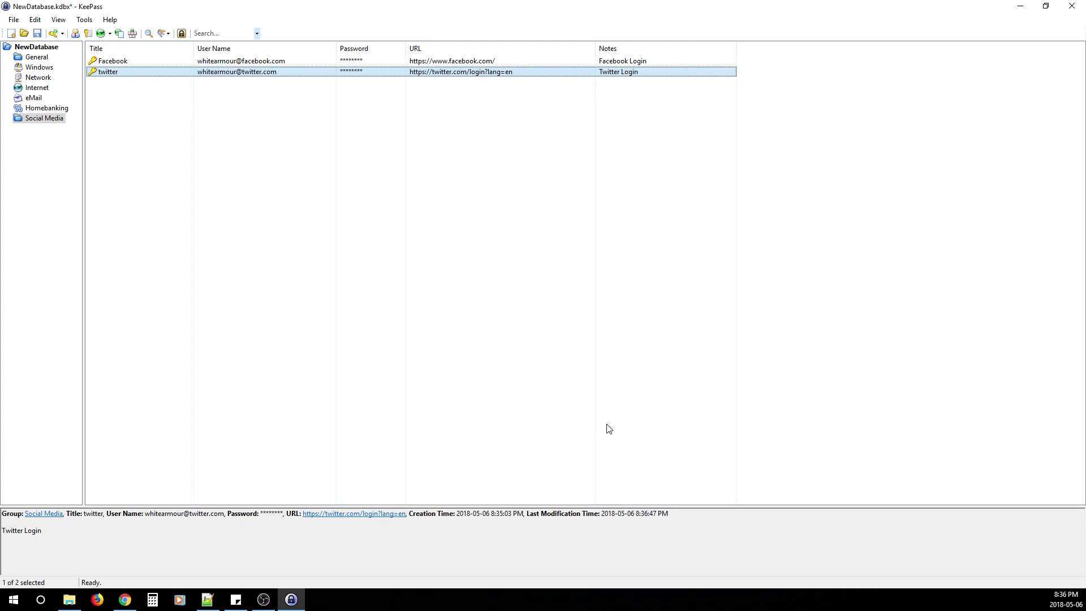
pyautogui.rightClick(310, 73)
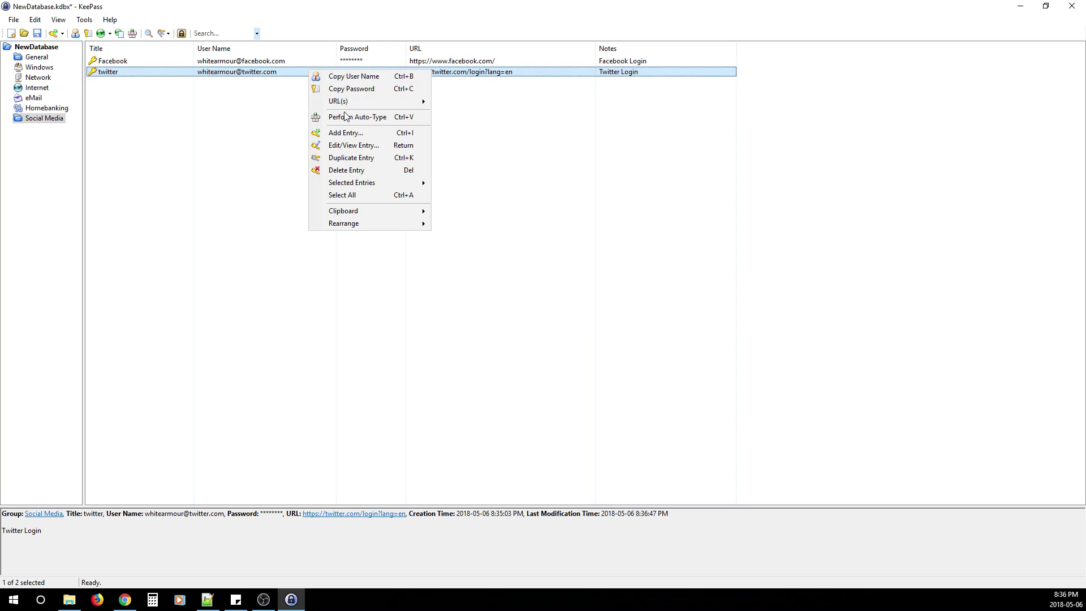
pyautogui.click(350, 146)
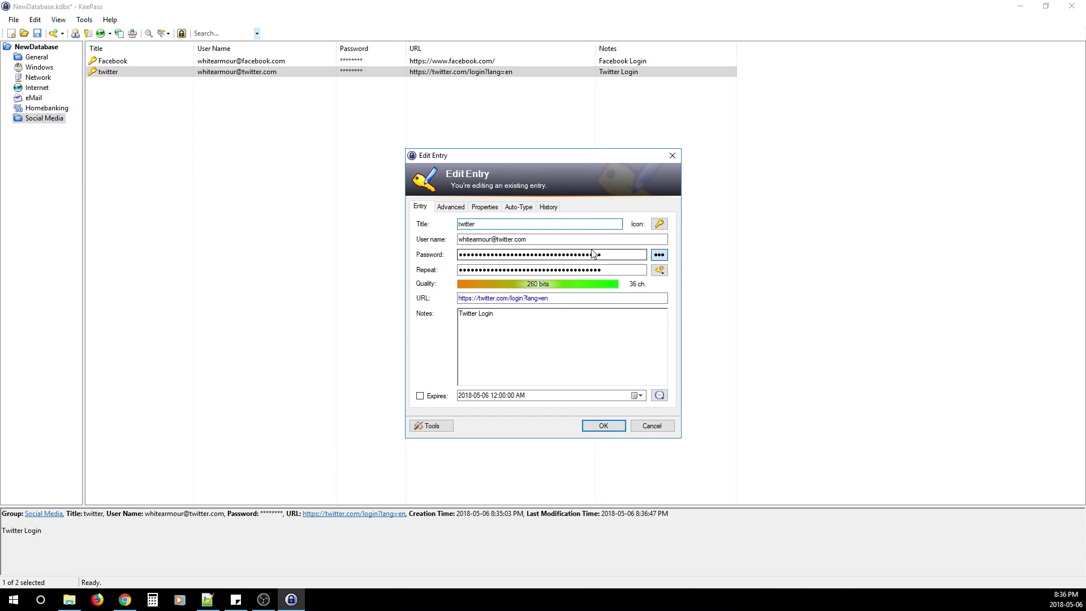
pyautogui.click(661, 256)
pyautogui.moveTo(602, 254); pyautogui.dragTo(459, 256)
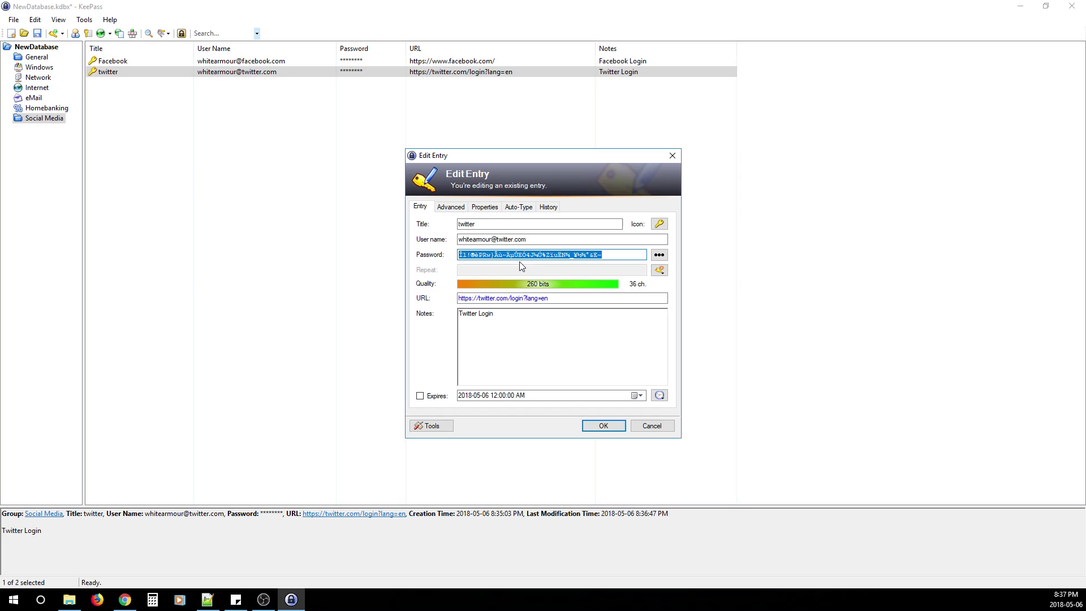
pyautogui.click(125, 600)
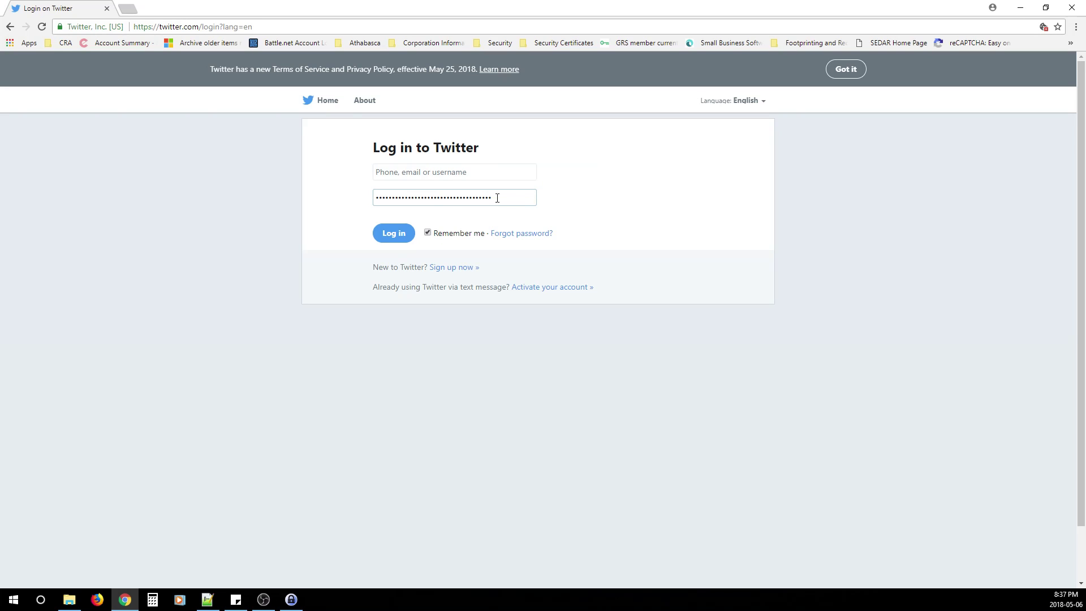
pyautogui.doubleClick(480, 198)
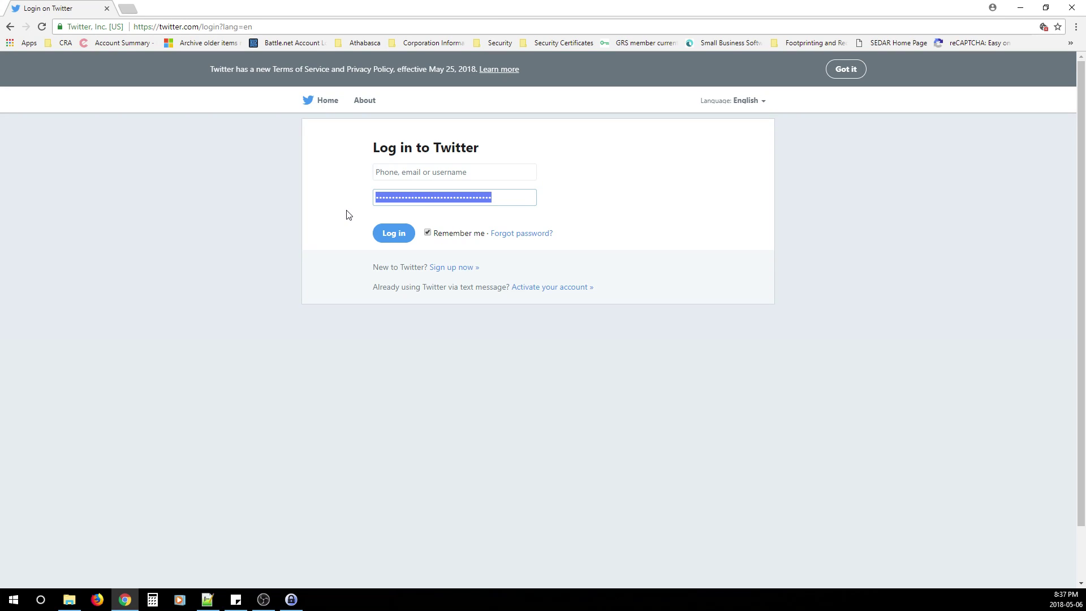
pyautogui.click(291, 601)
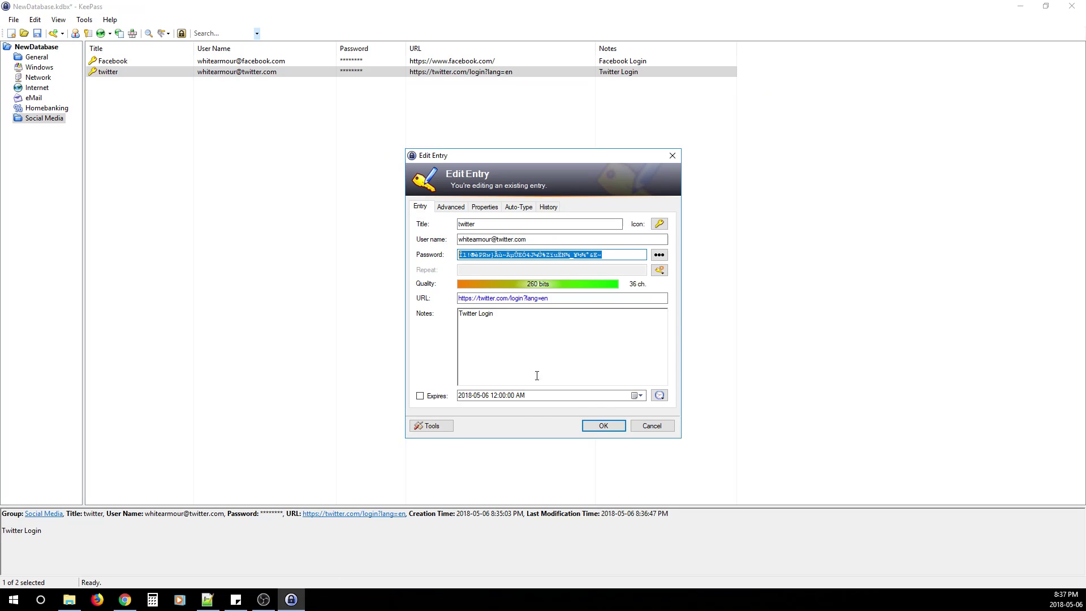
pyautogui.click(614, 433)
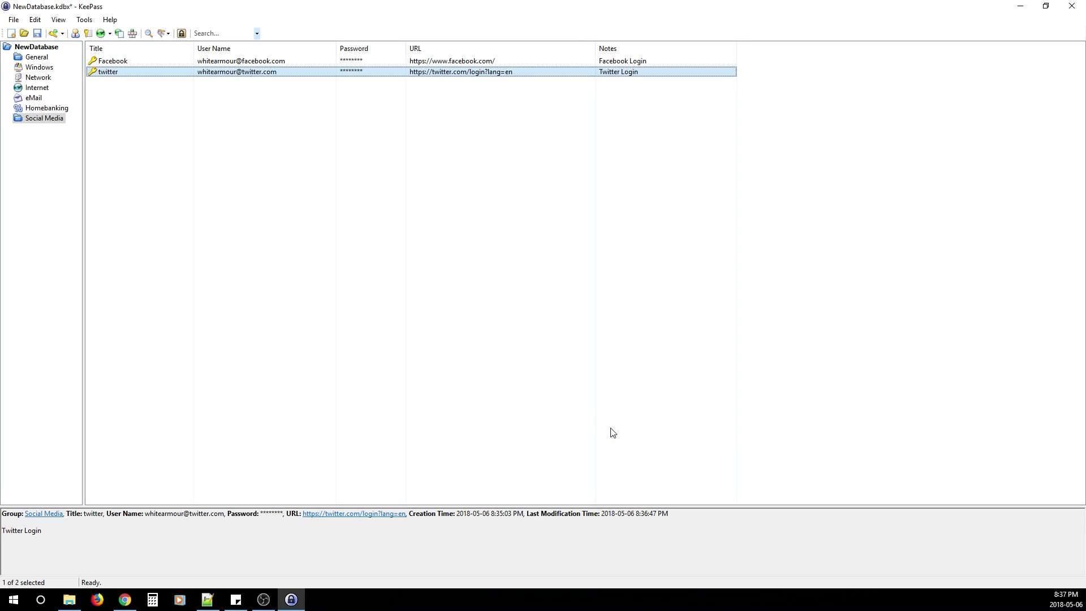
# Save the database, then review Tools > Options and close it unchanged.
pyautogui.click(38, 34)
pyautogui.click(86, 20)
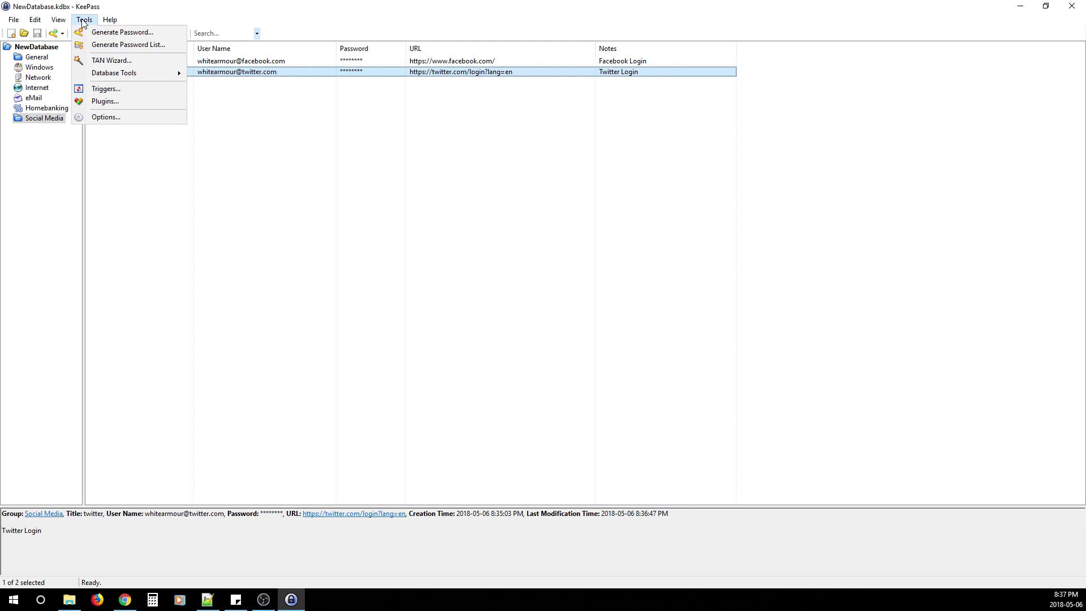
pyautogui.click(104, 115)
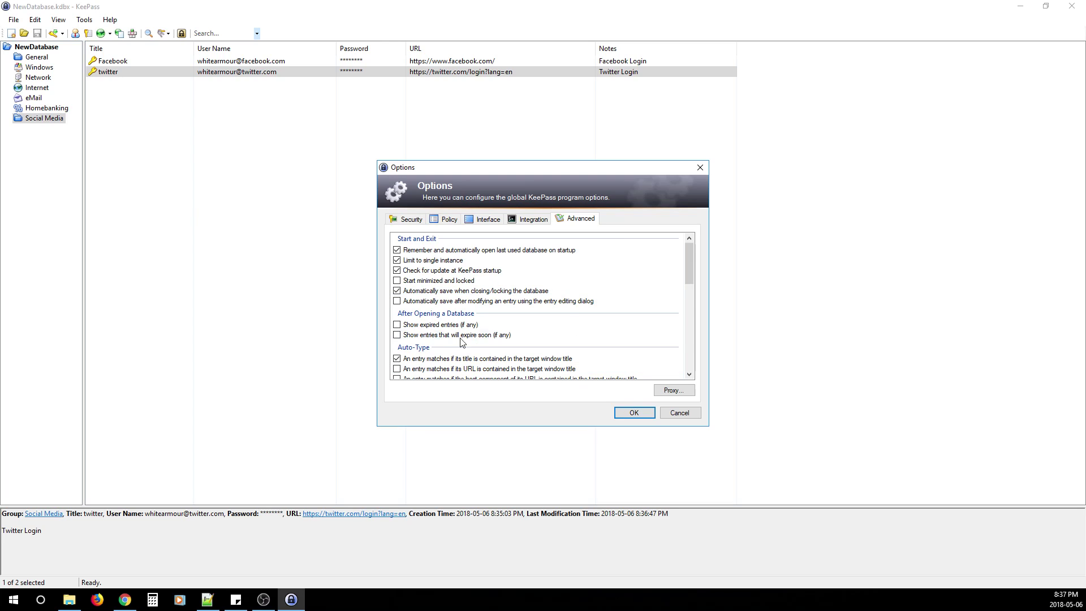
pyautogui.click(634, 412)
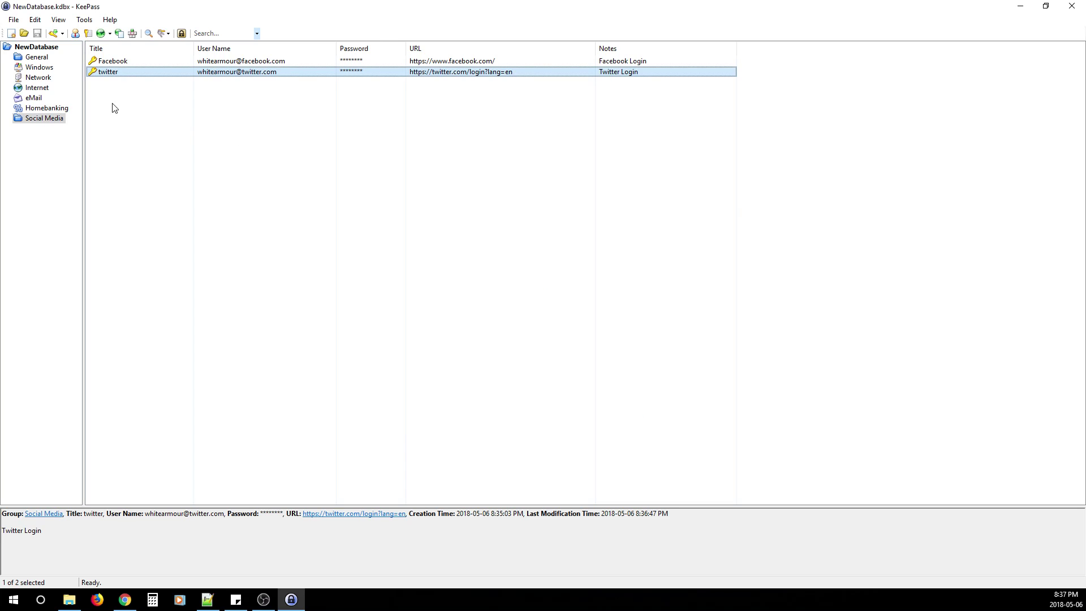
pyautogui.click(13, 20)
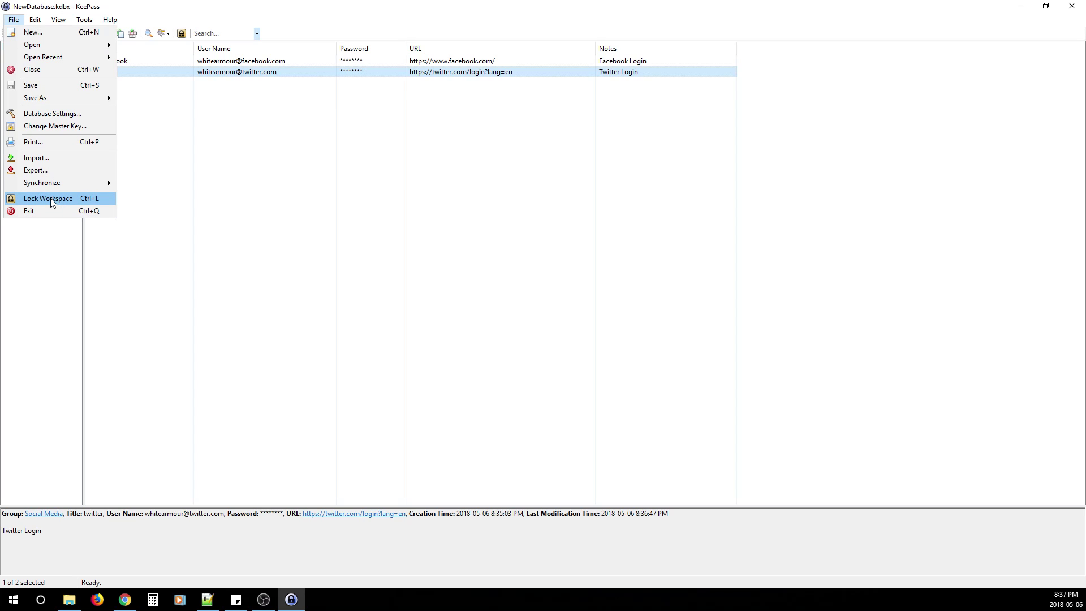
pyautogui.click(229, 86)
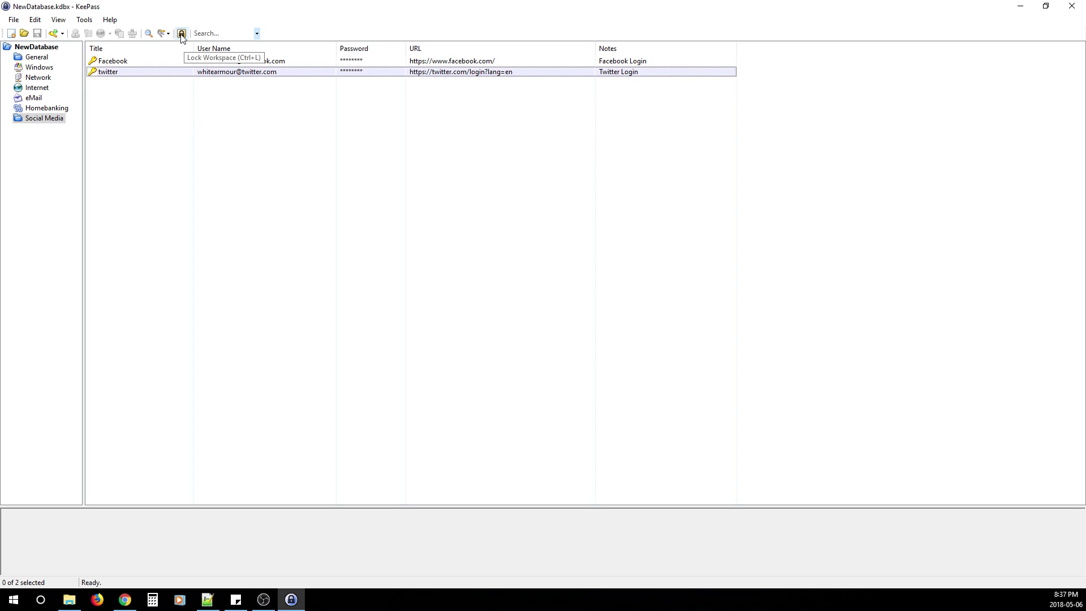
pyautogui.click(181, 34)
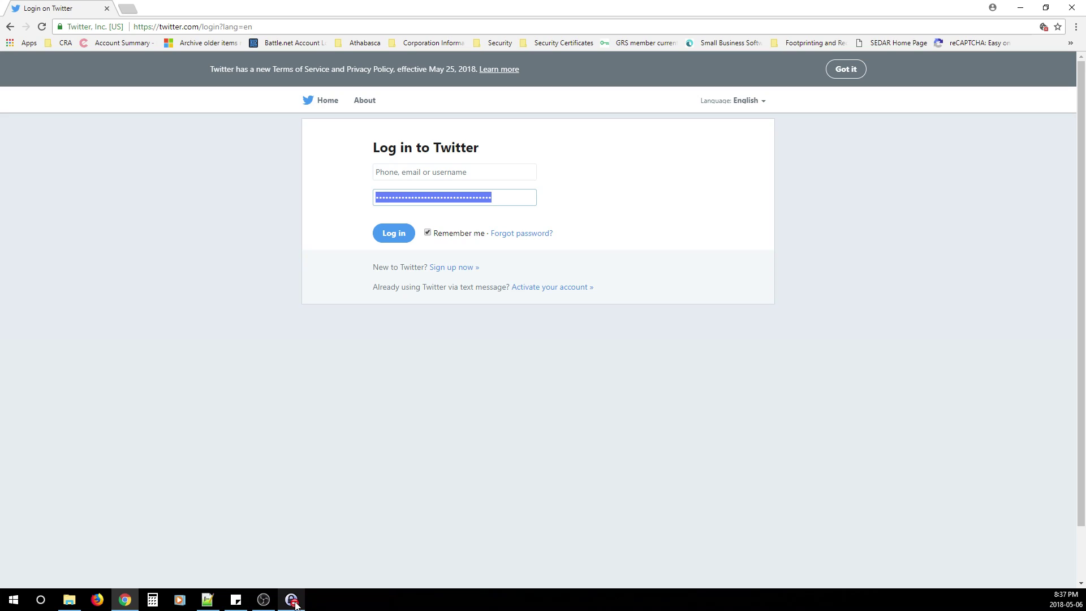
pyautogui.moveTo(291, 600)
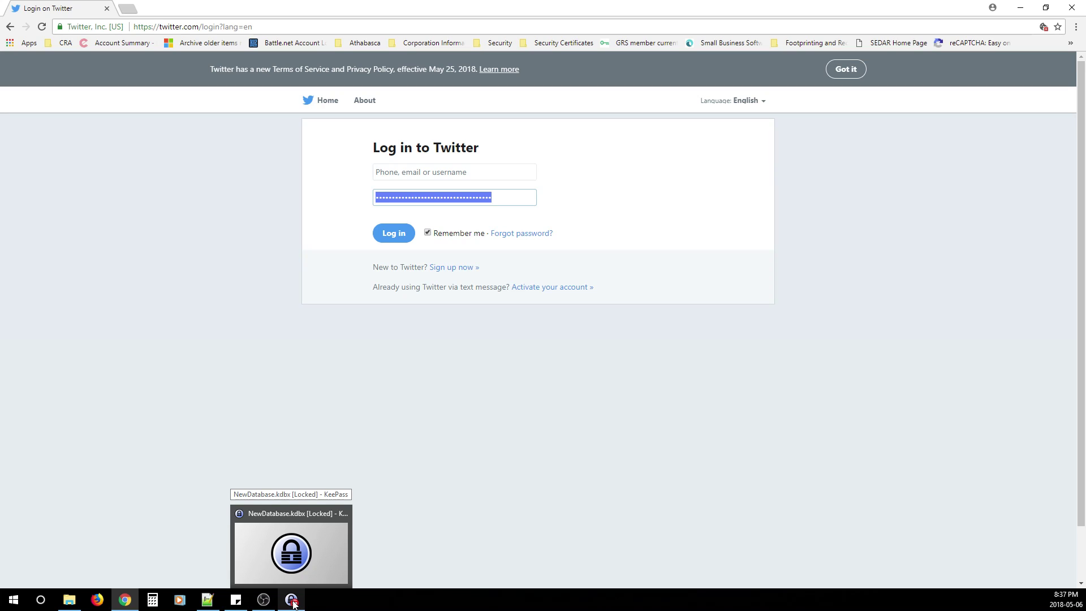
pyautogui.click(294, 602)
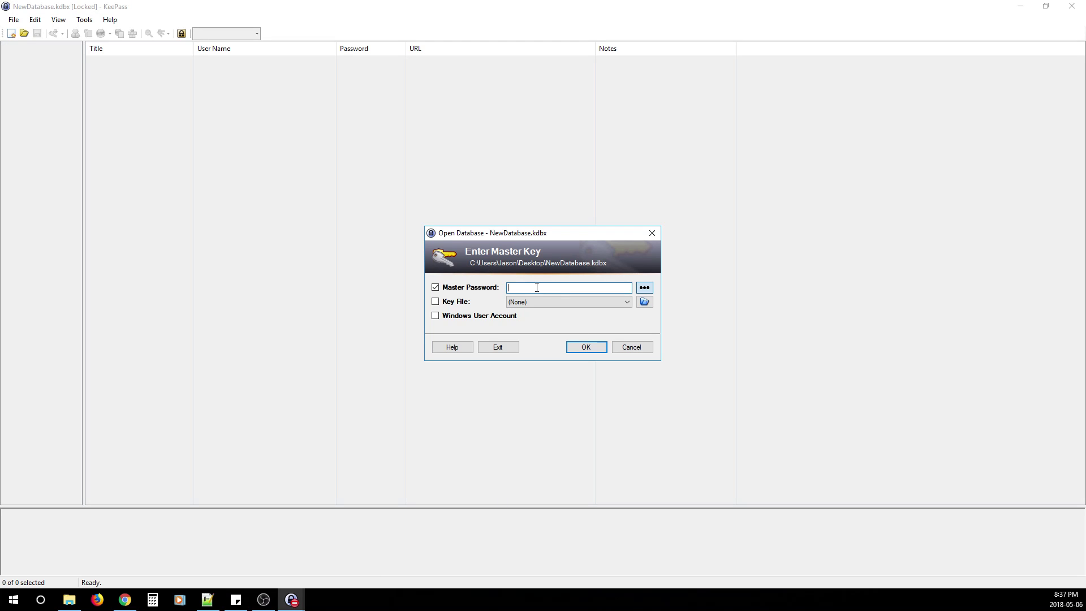
pyautogui.write('************')
pyautogui.press('Return')
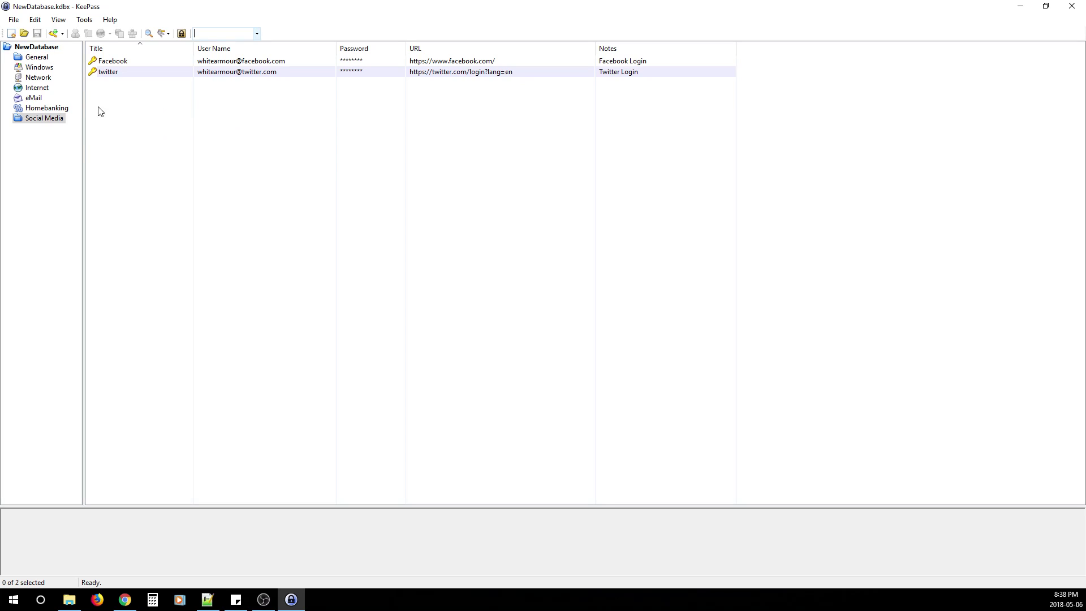
# Start a new Social Media entry titled 'whatever', leaving the other fields as they are.
pyautogui.moveTo(84, 88); pyautogui.dragTo(82, 89)
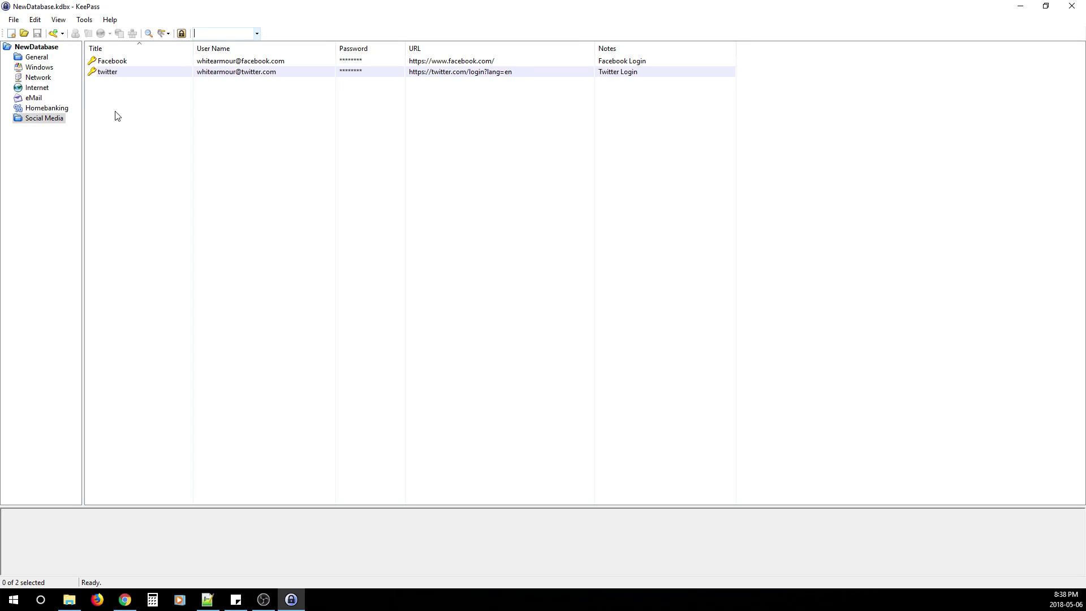
pyautogui.rightClick(102, 104)
pyautogui.click(142, 169)
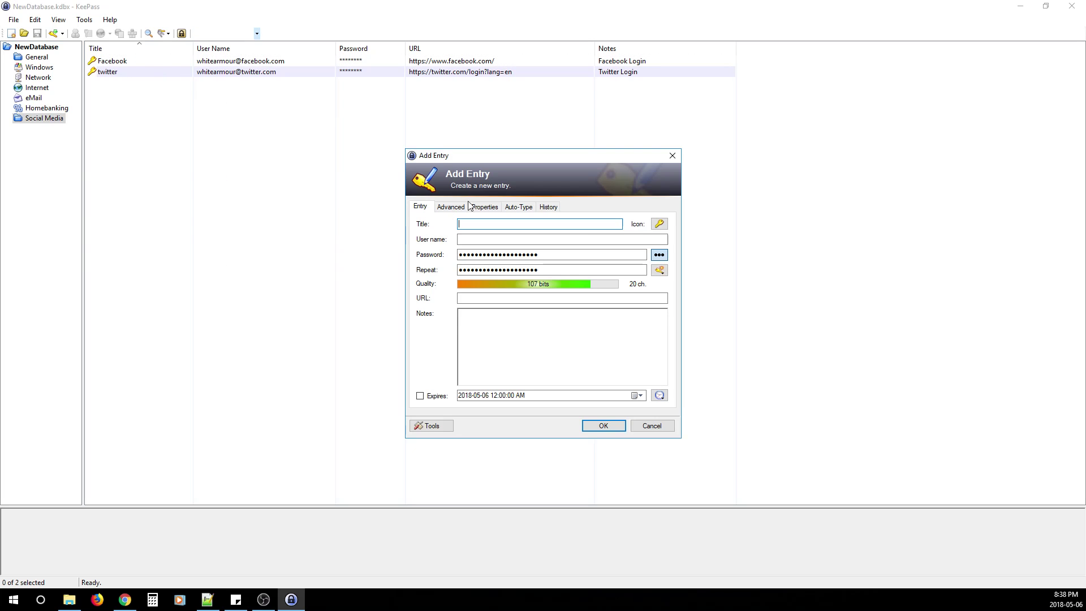
pyautogui.moveTo(545, 158); pyautogui.dragTo(455, 143)
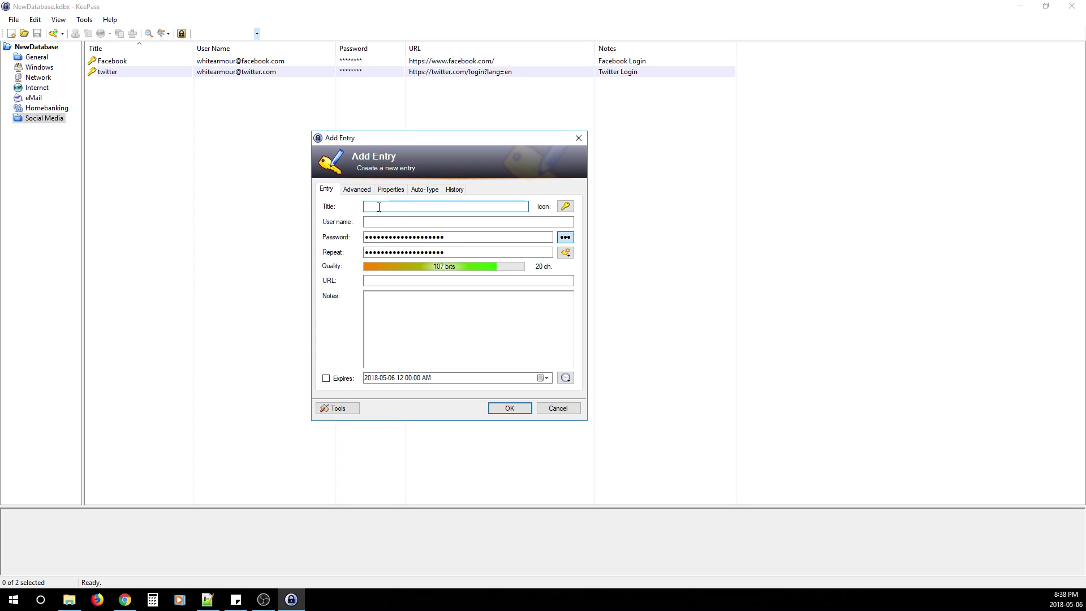
pyautogui.write('whatever')
pyautogui.press('Tab')
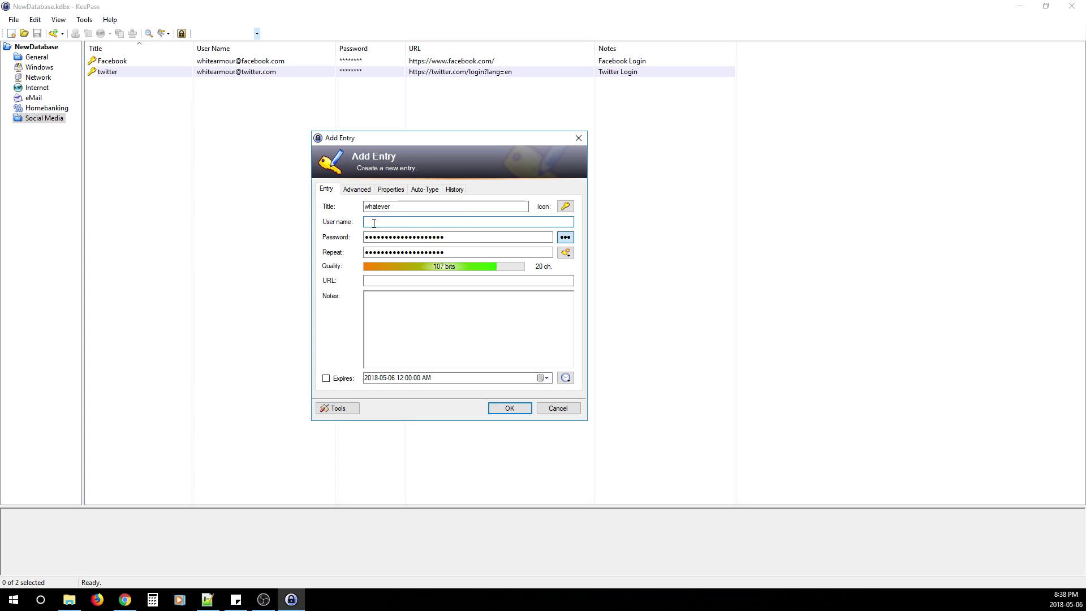
pyautogui.press('Tab')
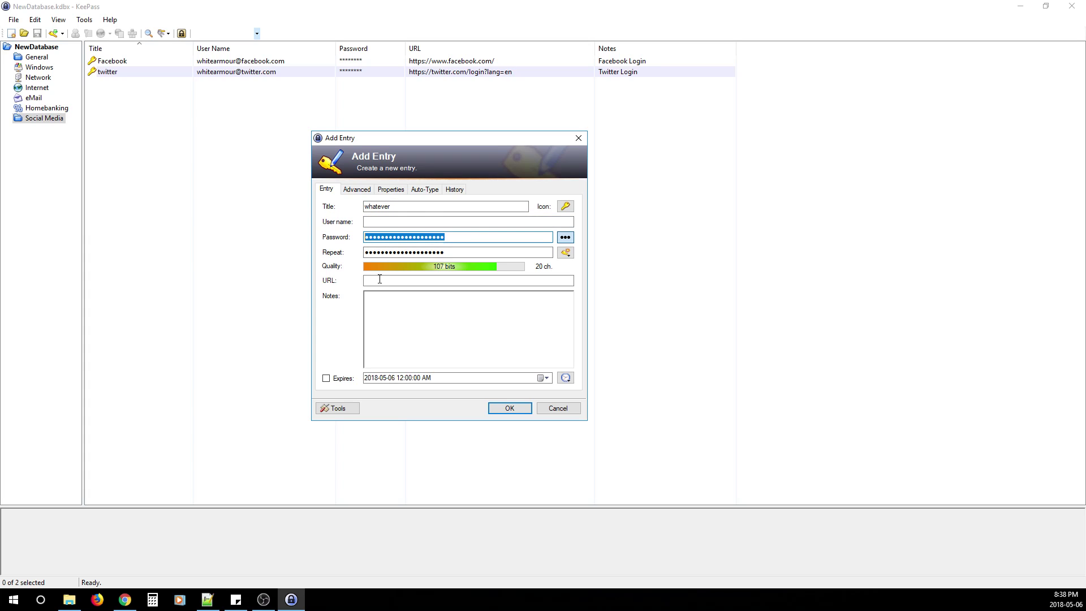
# Create the whatever entry, narrow the Notes column, and save the database.
pyautogui.click(512, 408)
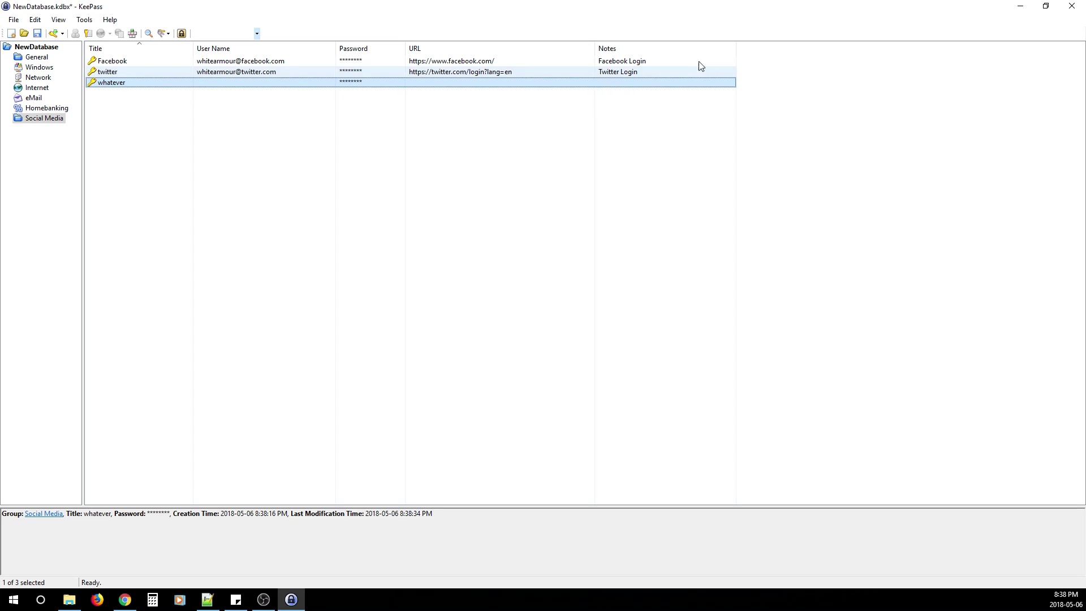
pyautogui.moveTo(737, 48); pyautogui.dragTo(704, 50)
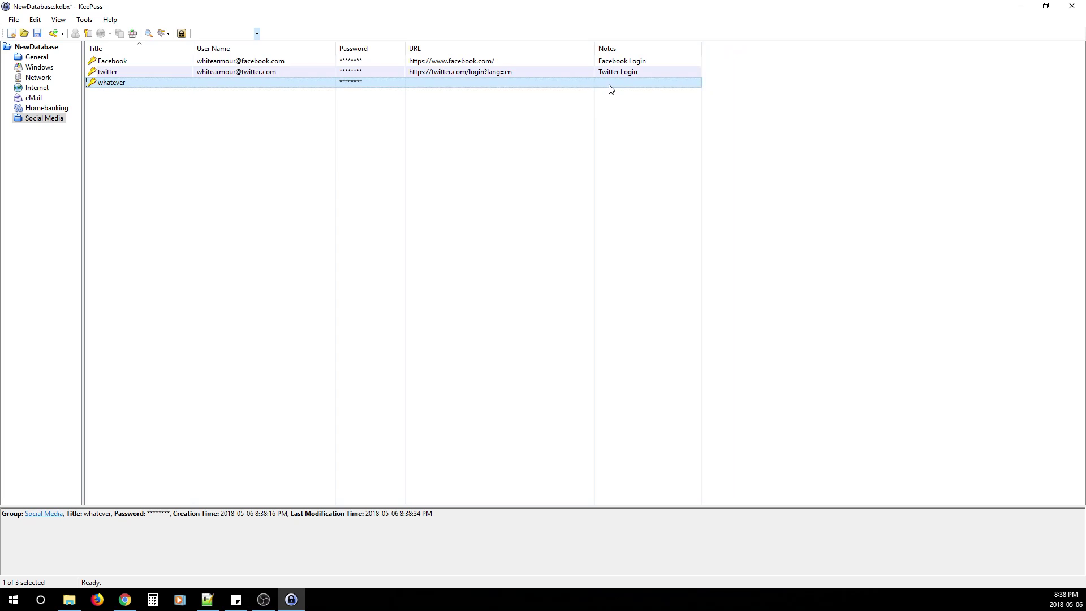
pyautogui.click(37, 34)
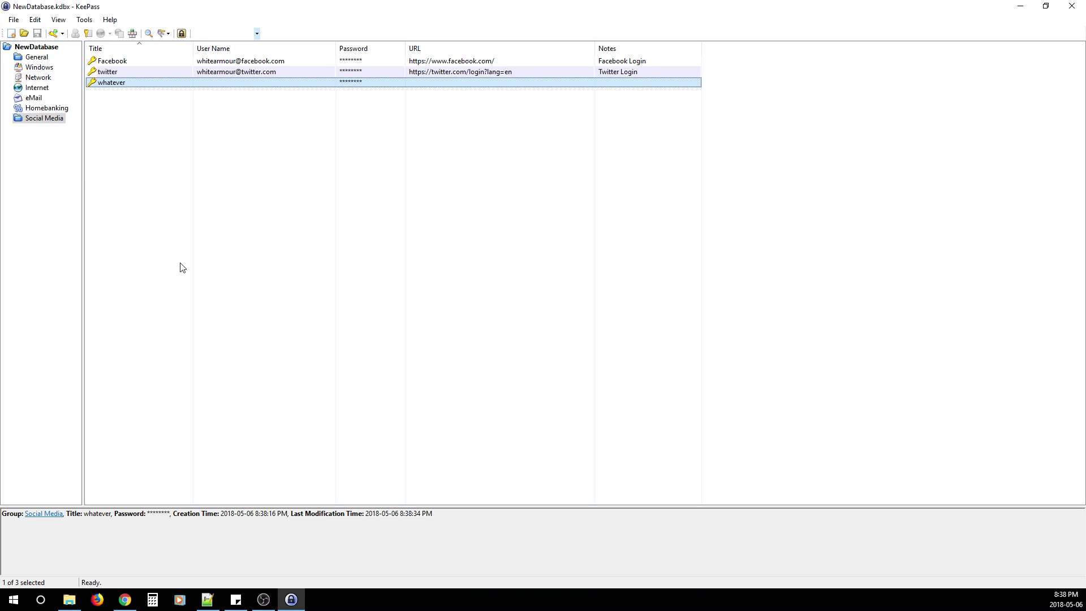